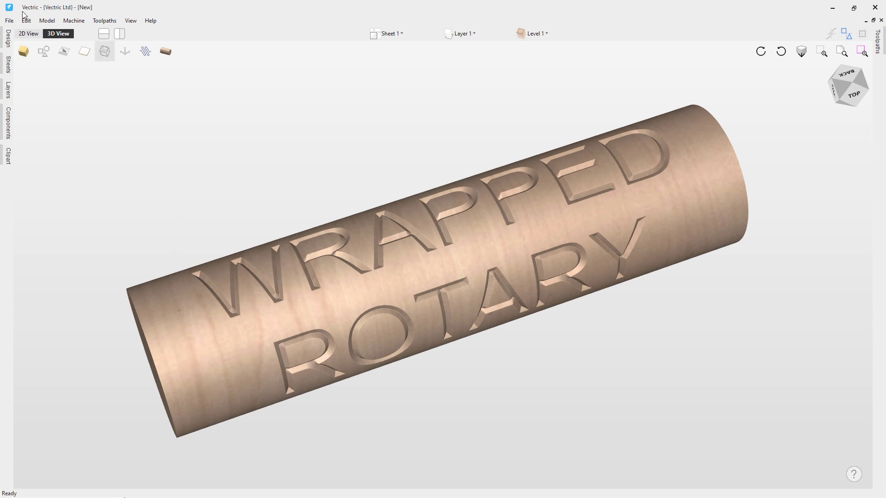
Close the current wrapped rotary file and create a new empty file
click(10, 21)
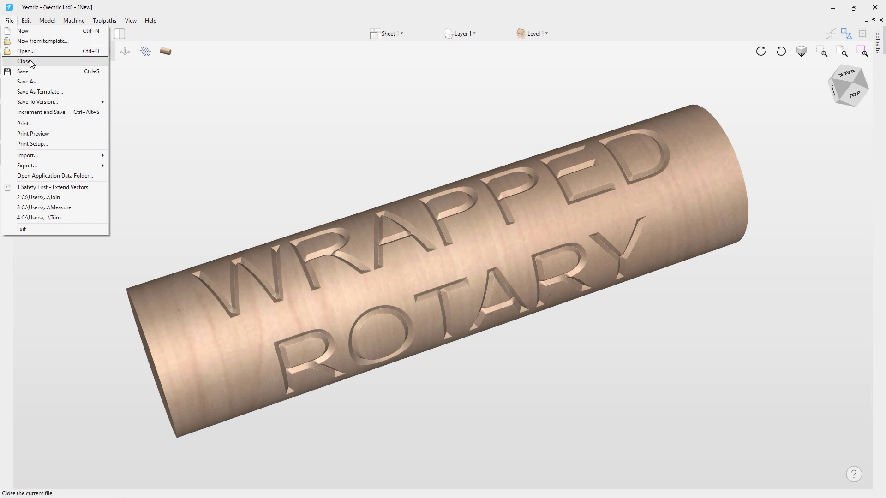
click(24, 62)
click(437, 271)
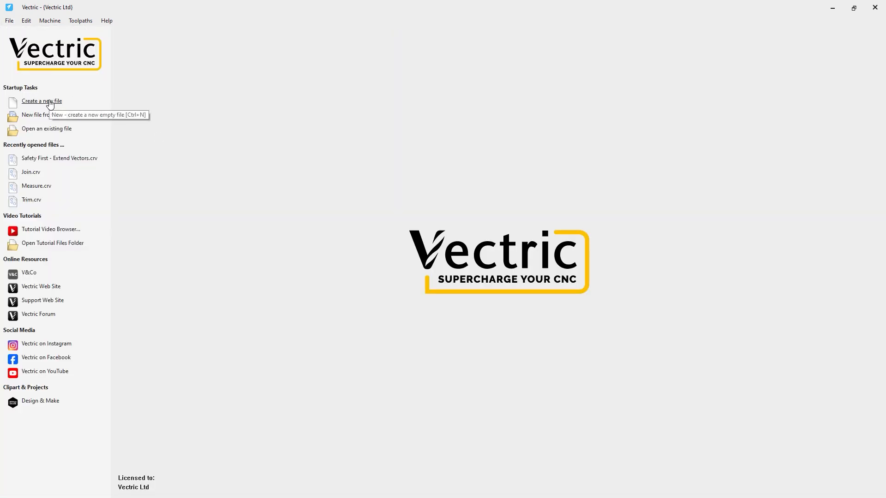
click(50, 104)
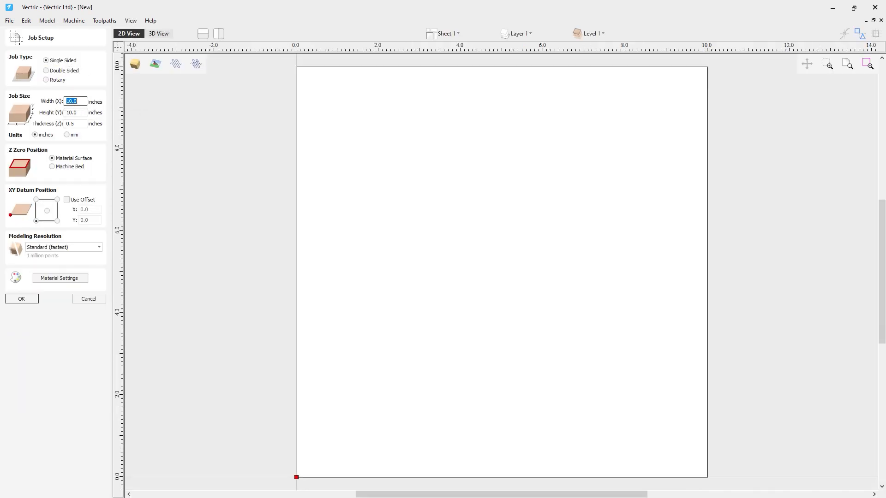
Set up a Rotary job with a length of 12 inches and a diameter of 3 inches
click(52, 83)
click(78, 103)
drag(78, 102, 53, 103)
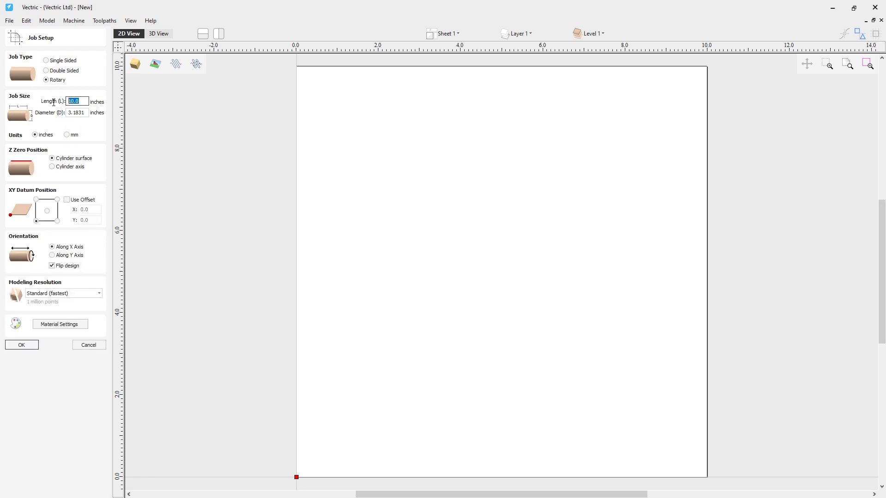
text(12)
key(Tab)
text(3)
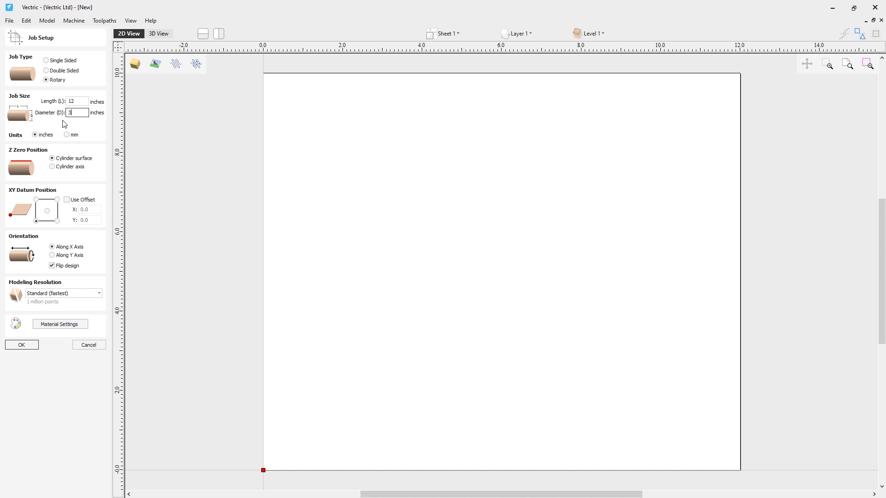
Set Z zero to the cylinder axis, turn off Flip design, and confirm the job setup oriented along the X axis
click(53, 167)
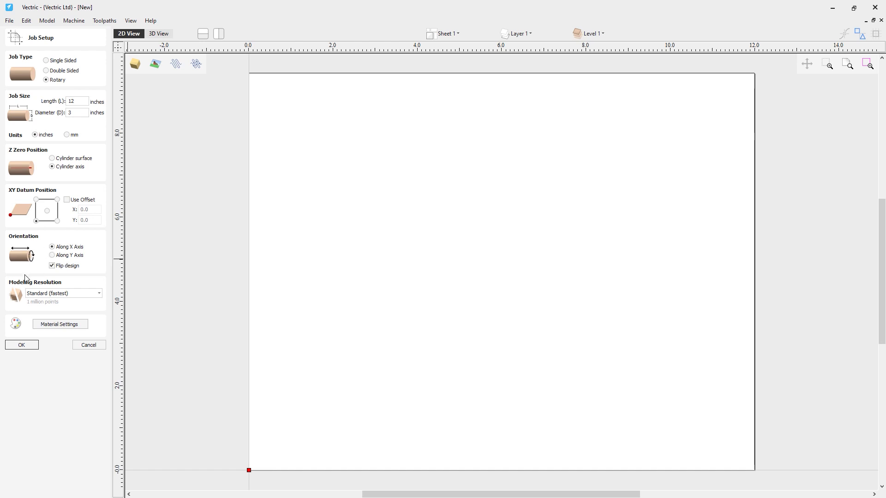
click(52, 267)
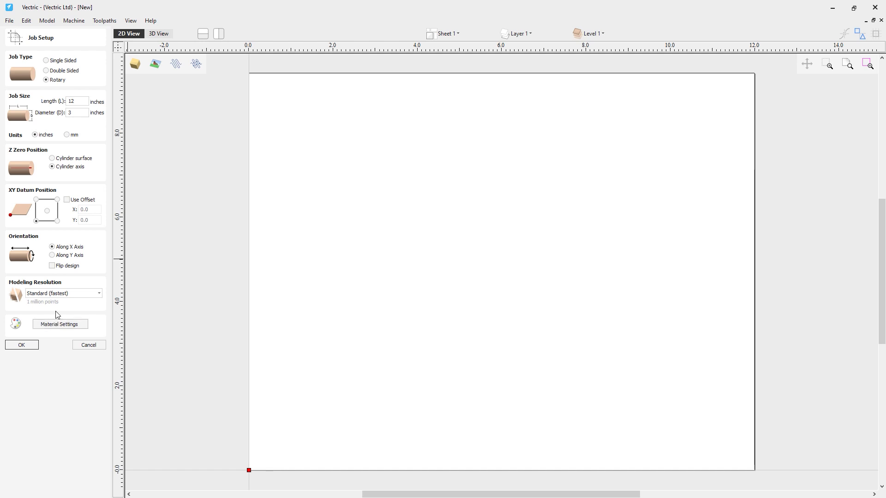
click(52, 256)
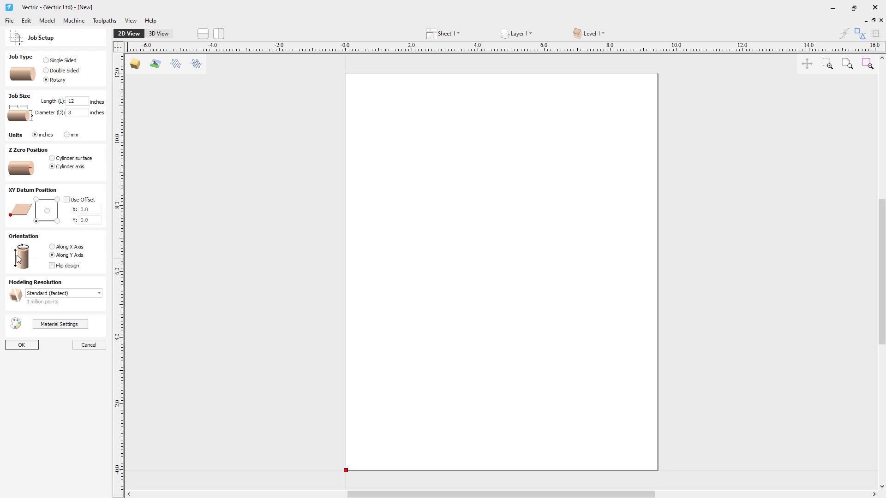
click(63, 250)
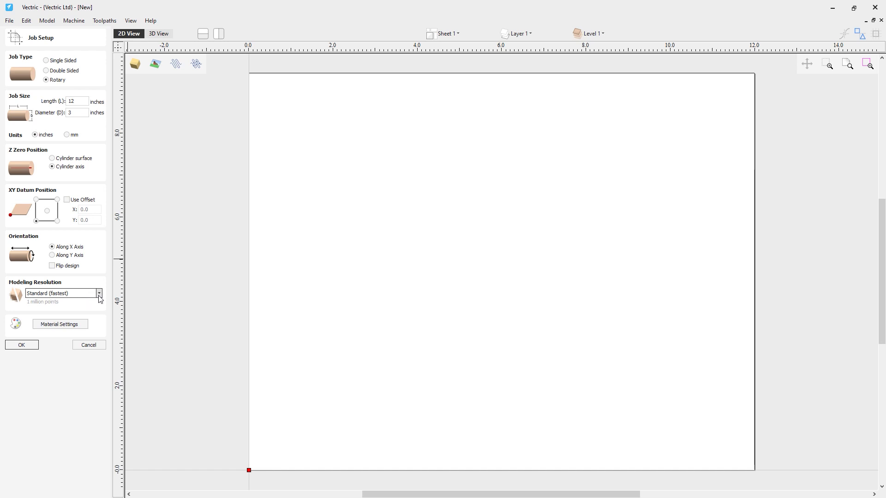
click(79, 327)
click(79, 325)
click(18, 372)
click(27, 347)
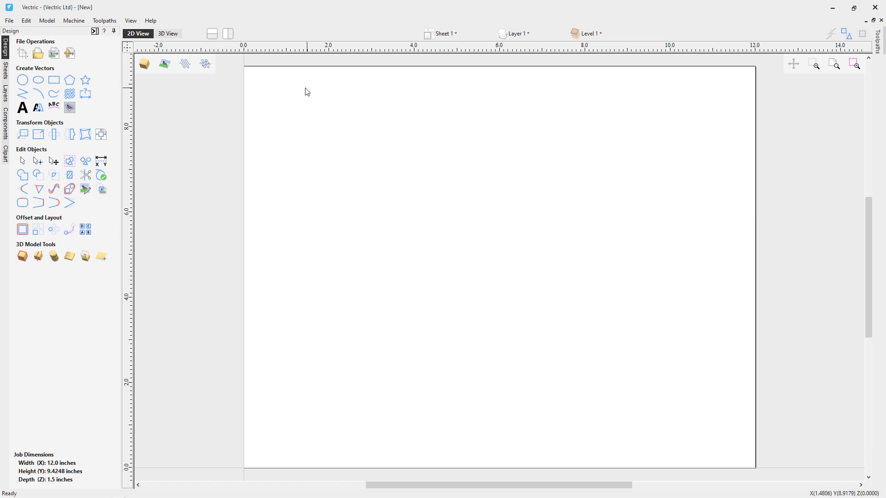
Display the cylindrical material block in 3D and switch it from the wrapped to the flat display
click(173, 37)
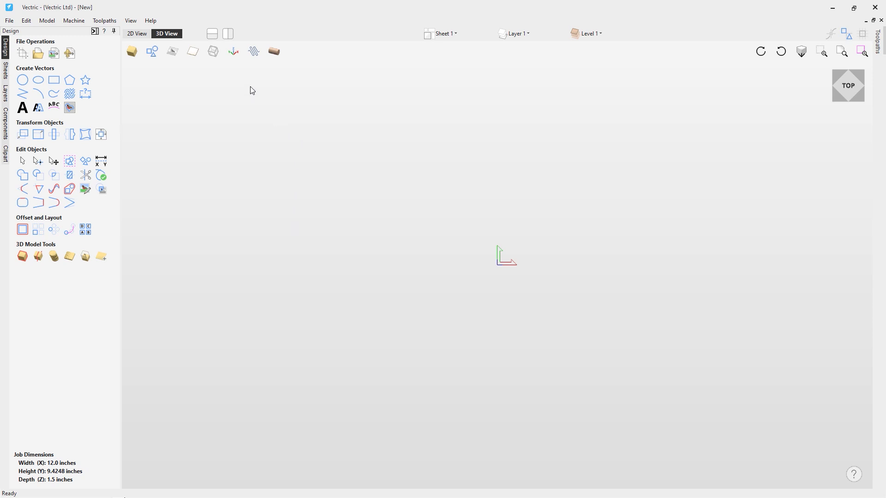
click(214, 55)
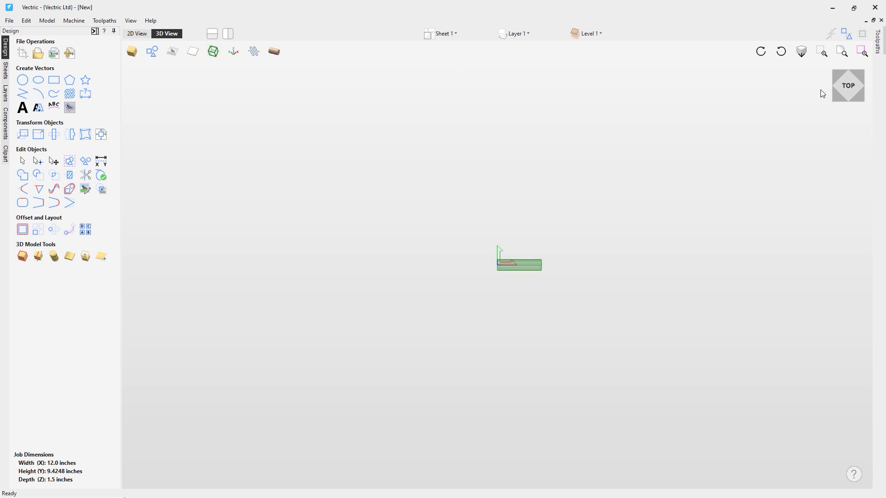
click(842, 90)
drag(350, 283, 480, 296)
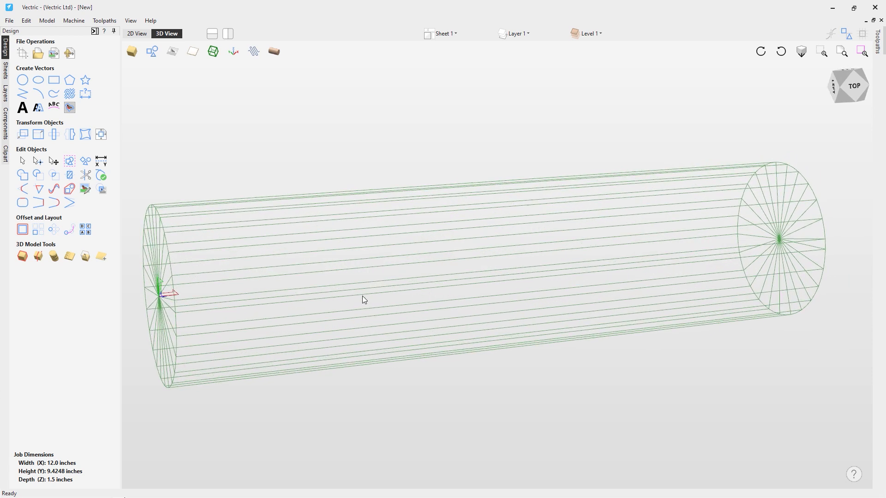
drag(289, 280, 327, 281)
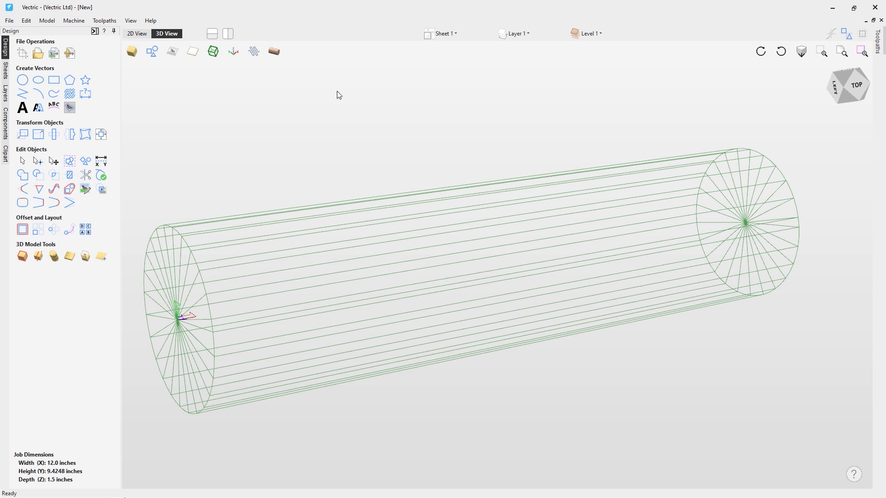
click(275, 52)
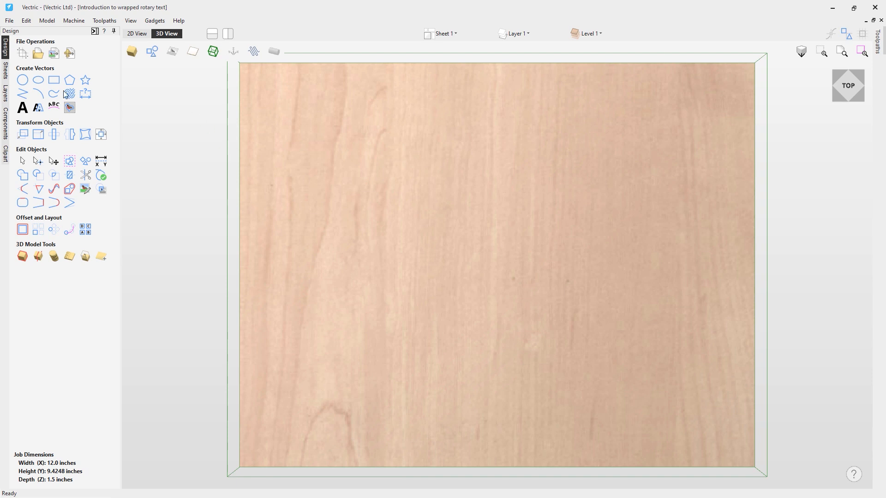
Create boxed text reading WRAPPED, ROTARY and TEXT on three lines, and check its layout in 2D before returning to 3D
click(23, 109)
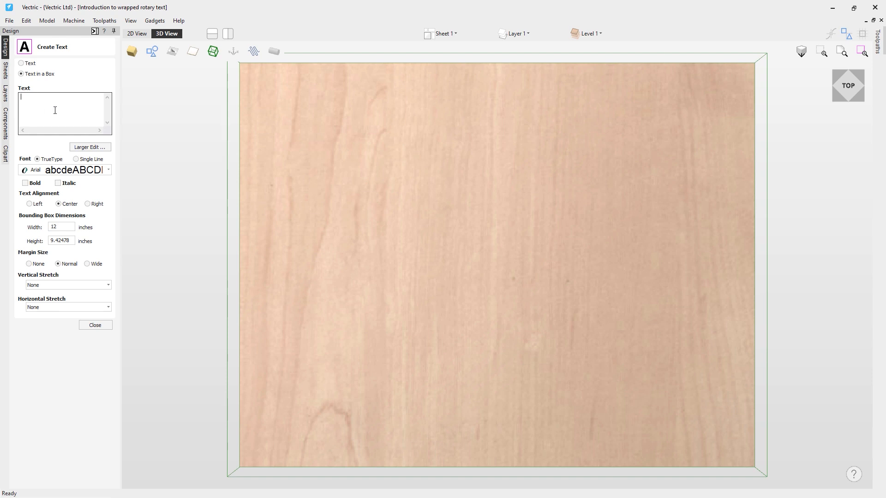
text(WRAPPED )
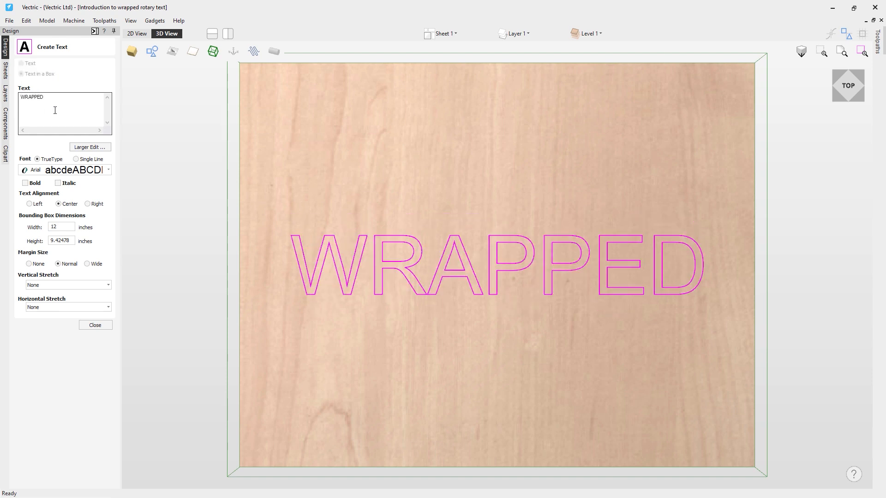
text(ROTARY)
key(Return)
text(TEXT)
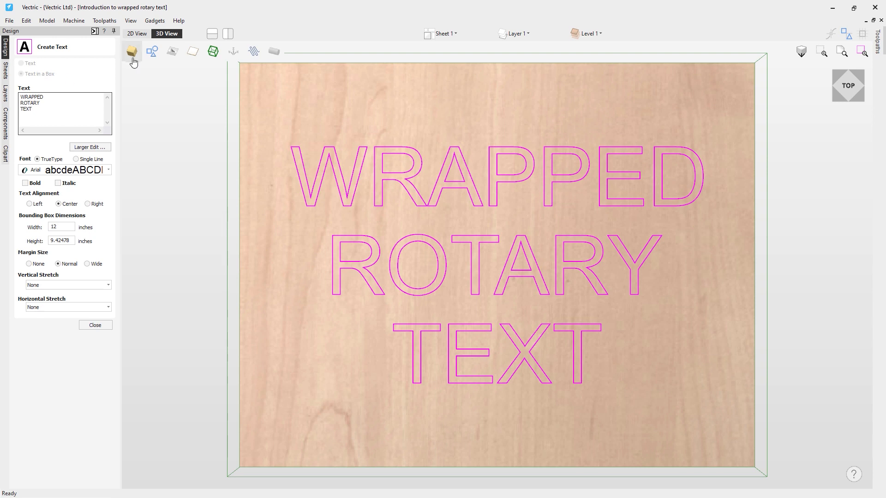
click(136, 34)
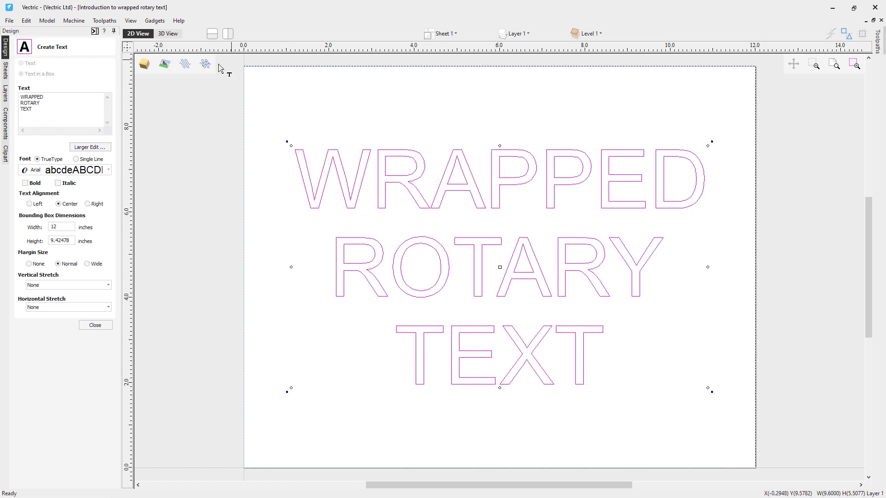
click(167, 34)
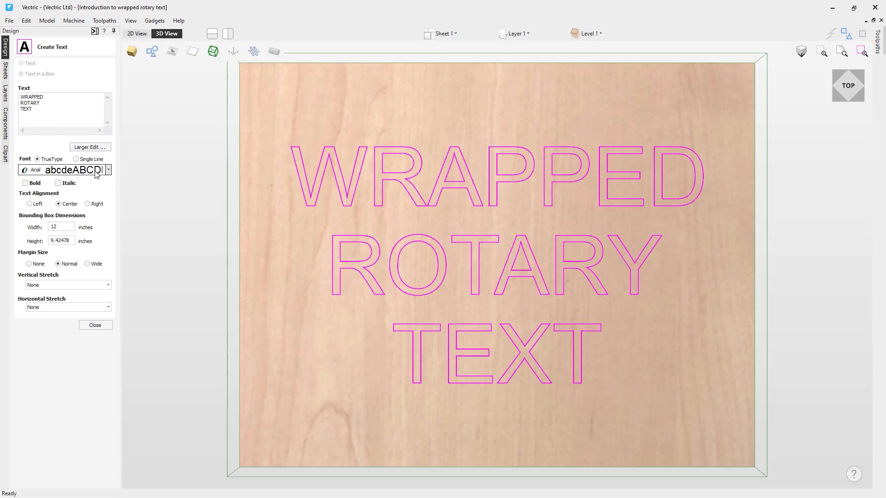
Preview the Scheherazade and Agency FB fonts on the text and restore Arial
click(97, 171)
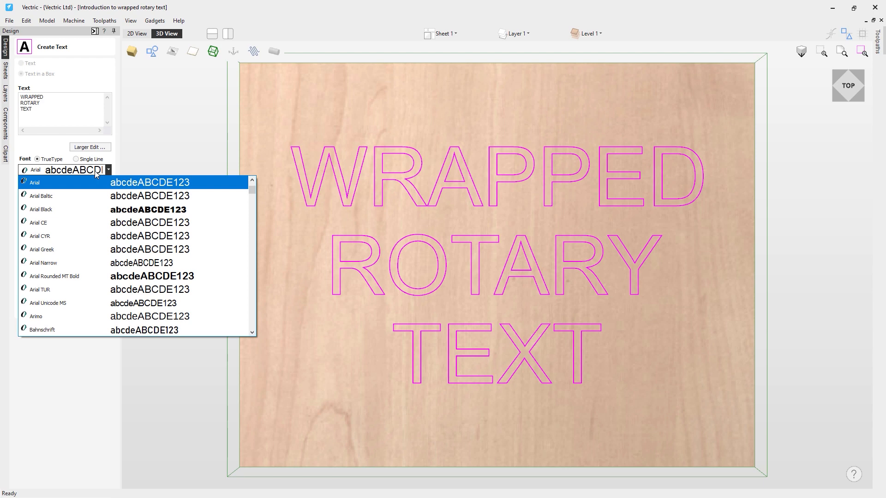
key(s)
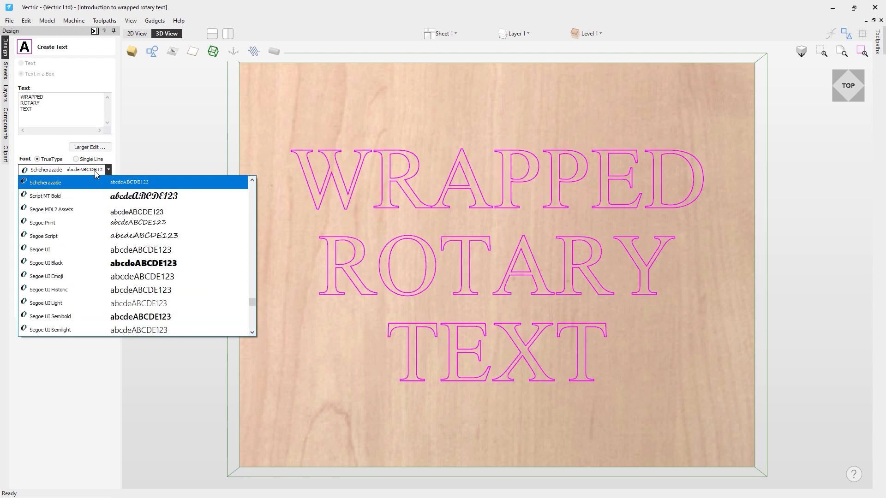
scroll(89, 222, up, 1)
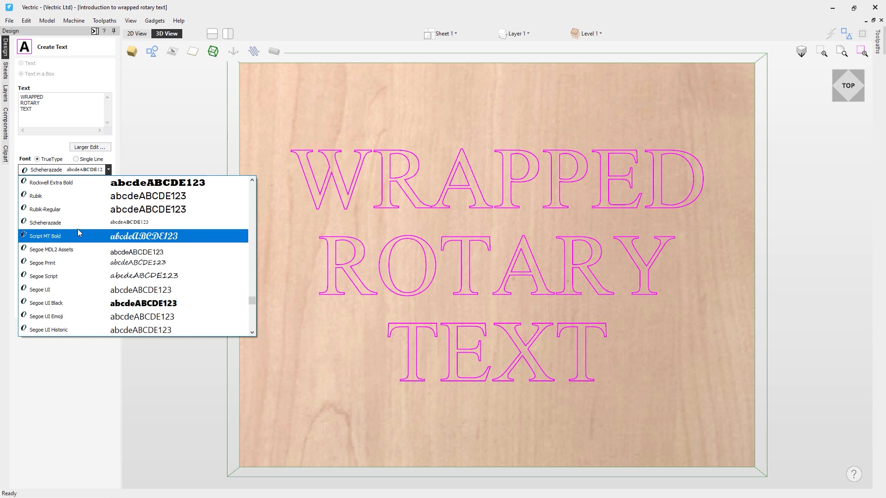
key(a)
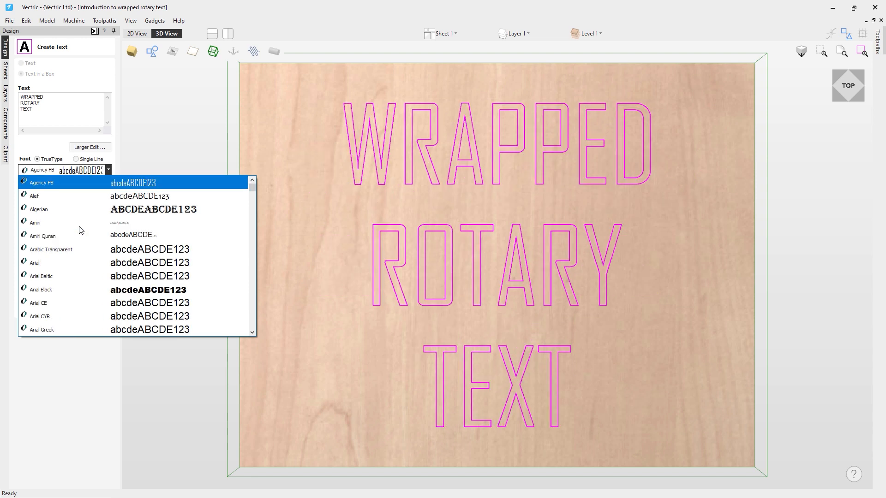
click(72, 263)
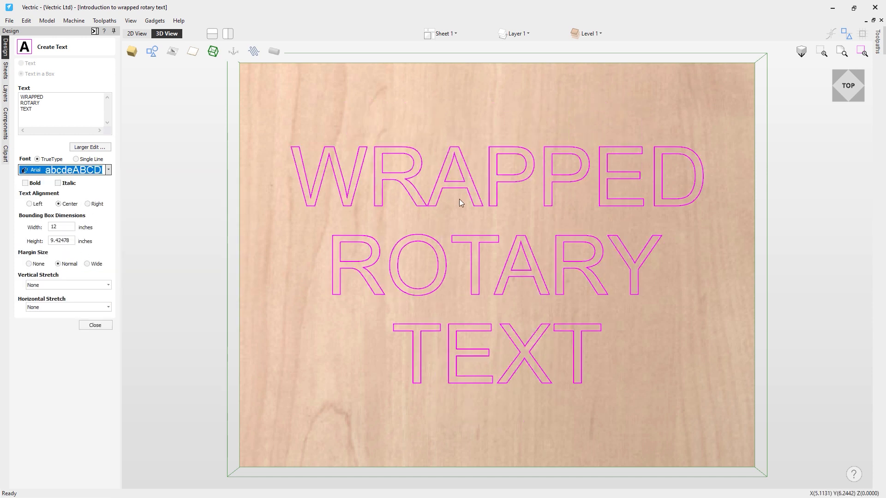
Finish the text with its 12-inch bounding box width and switch to the toolpath operations
click(57, 226)
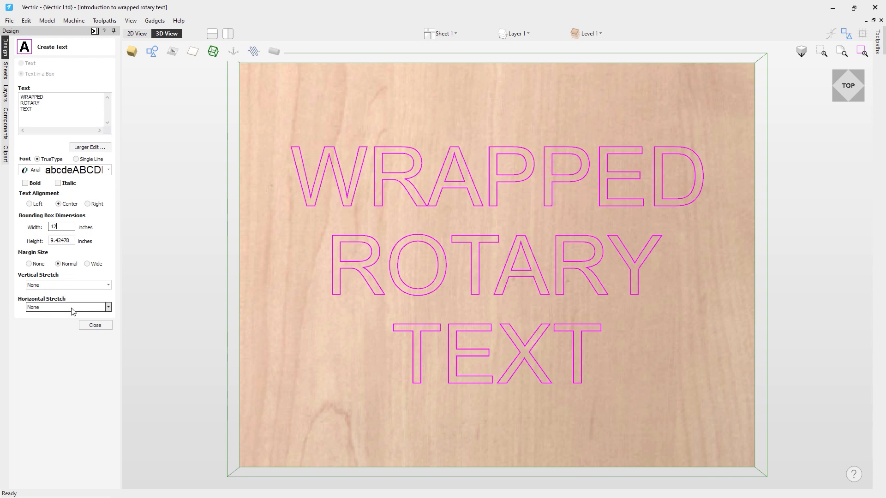
click(94, 325)
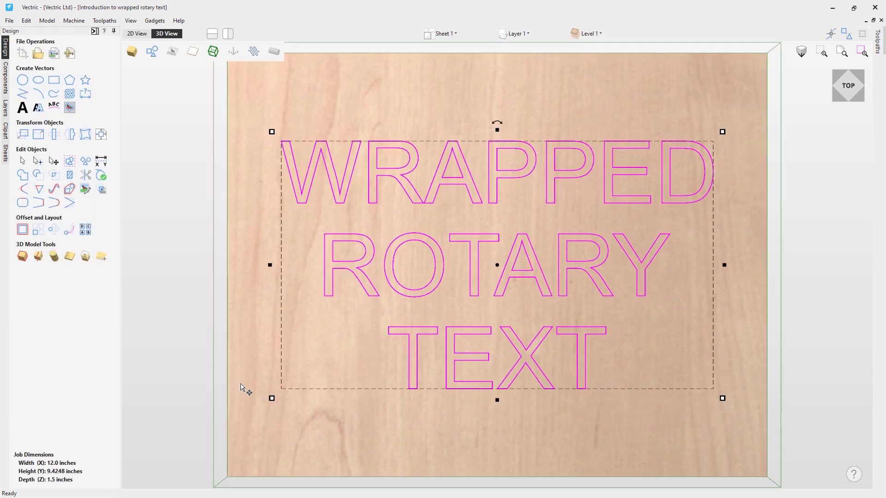
click(95, 31)
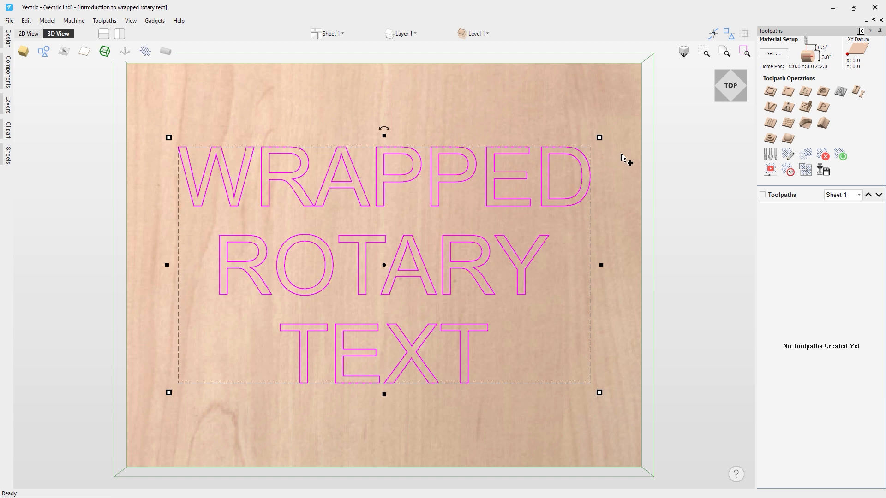
Confirm the material setup with 0.5 inch clearance, plunge and home Z gaps above the material
click(773, 54)
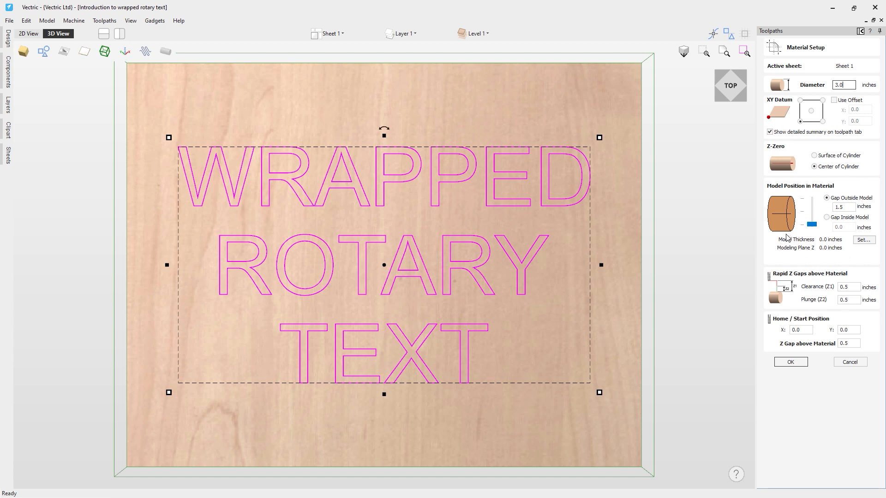
click(856, 287)
click(856, 302)
click(842, 344)
click(789, 362)
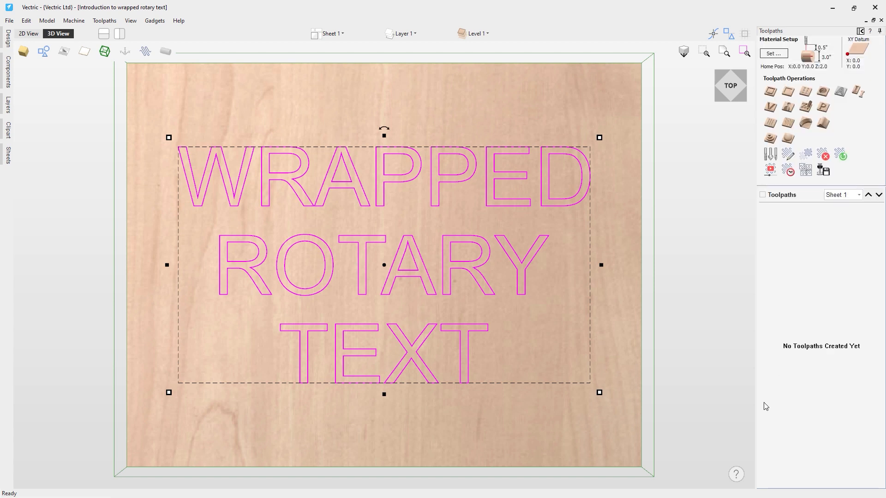
Start a Pocket toolpath for the text with a start depth of 0.0 and a cut depth of 0.2 inches
click(788, 92)
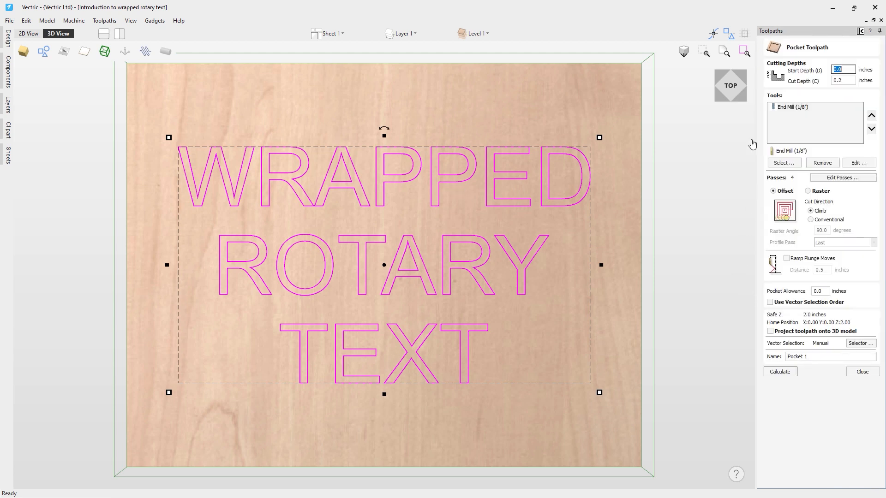
click(850, 81)
Examine the 1/8" End Mill settings and the machine choices in the tool database, and leave it without selecting another tool
click(796, 162)
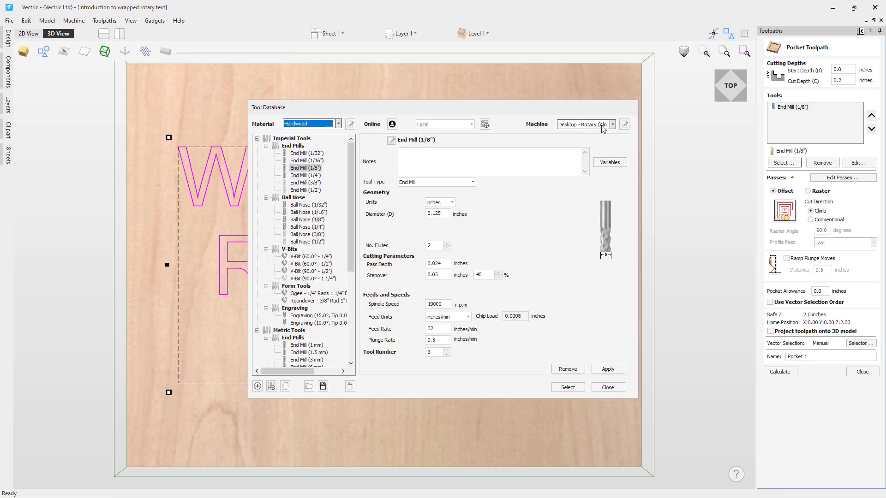
click(612, 125)
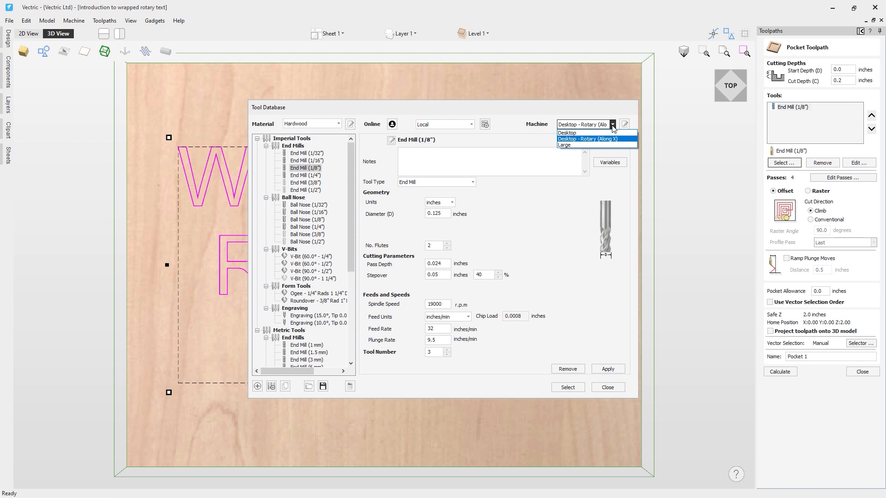
click(612, 125)
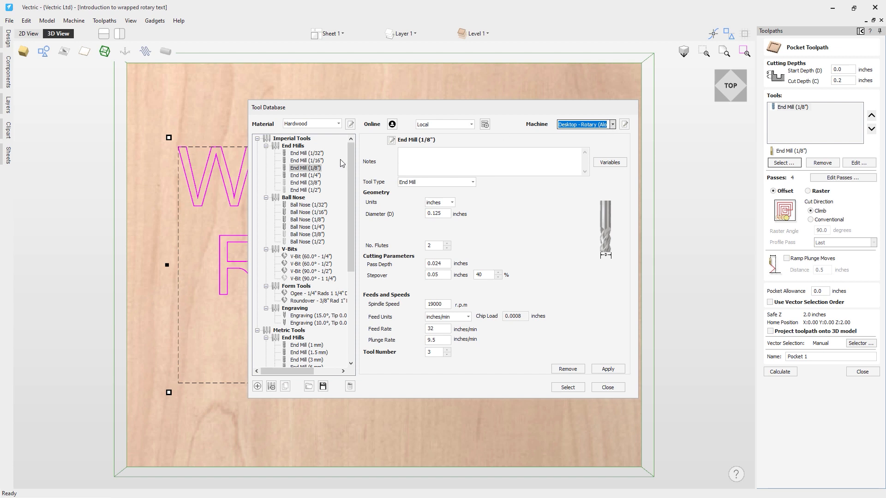
click(611, 126)
click(610, 128)
click(605, 388)
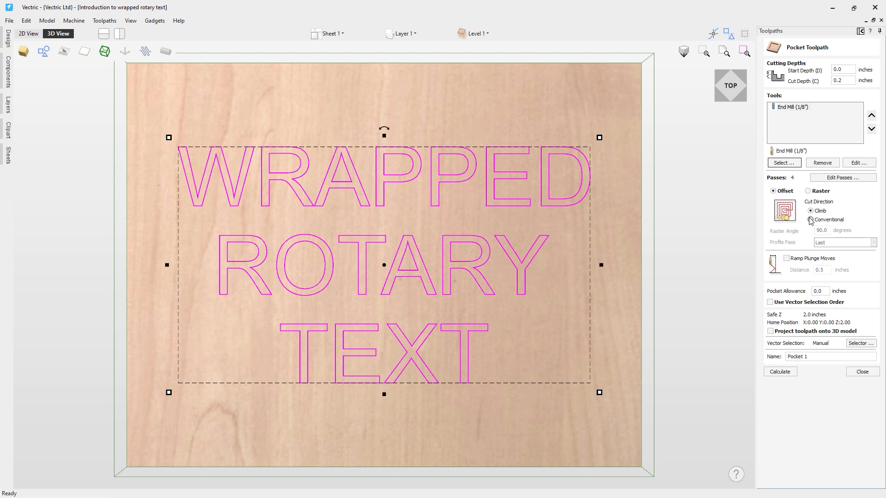
Calculate the Pocket 1 toolpath for the text and show it wrapped around the cylinder in an angled view
click(780, 372)
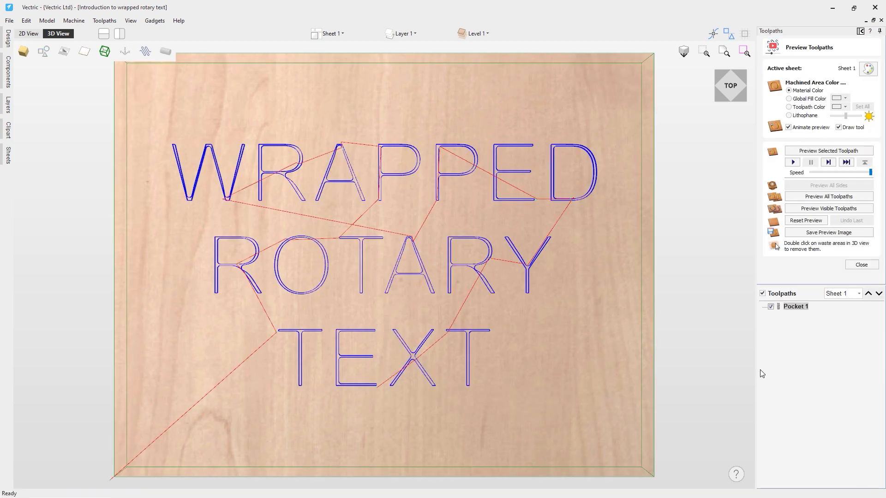
click(166, 56)
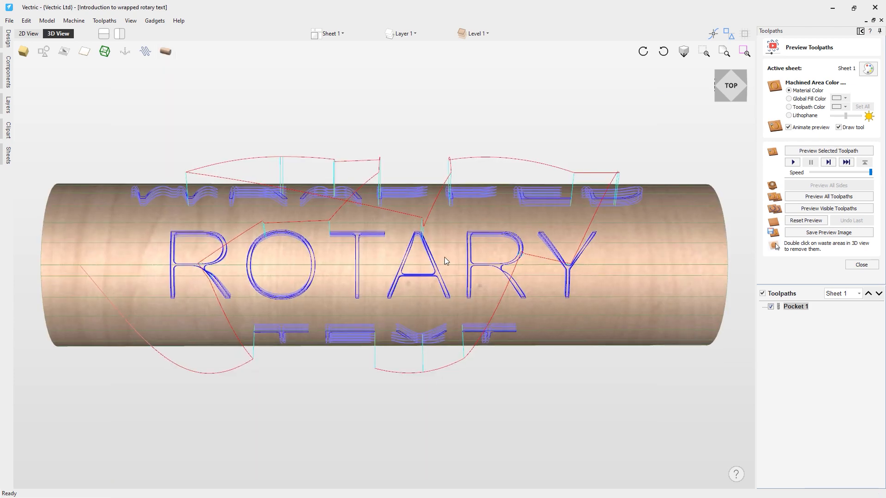
drag(444, 257, 473, 239)
drag(251, 242, 284, 282)
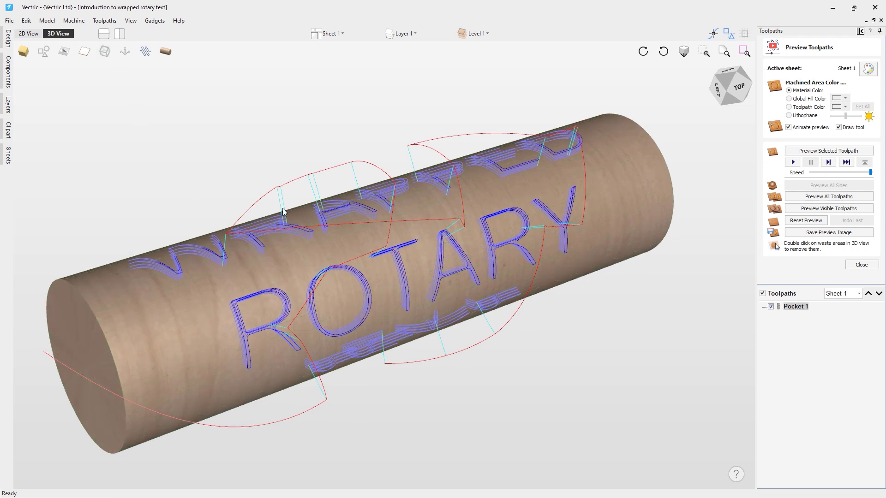
drag(473, 251, 421, 237)
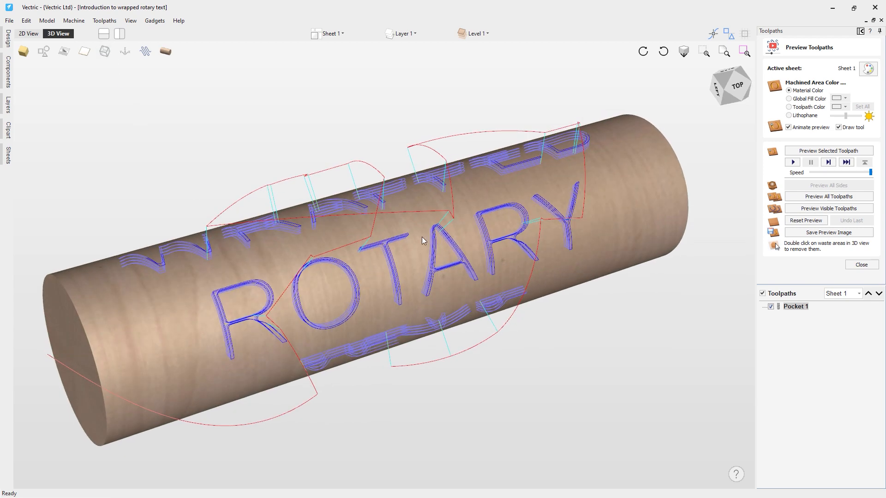
Preview the selected pocket toolpath on the wrapped cylinder and inspect the carved lettering from several angles
click(824, 150)
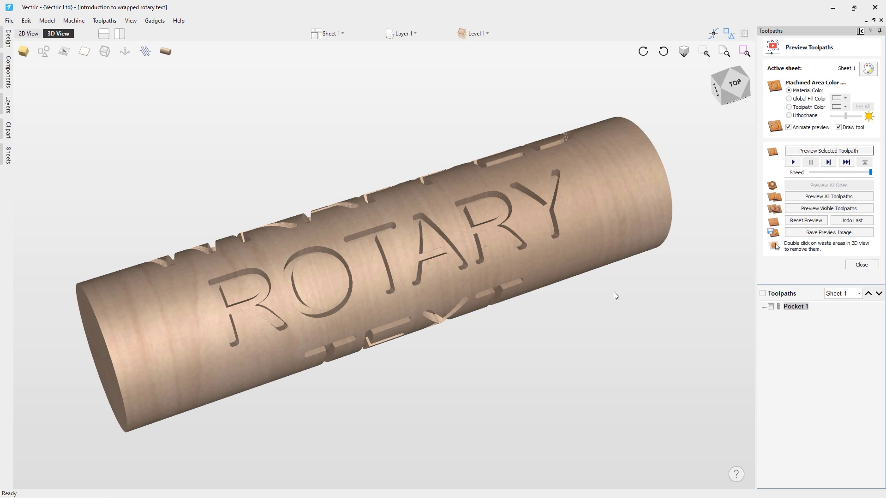
drag(350, 280, 425, 262)
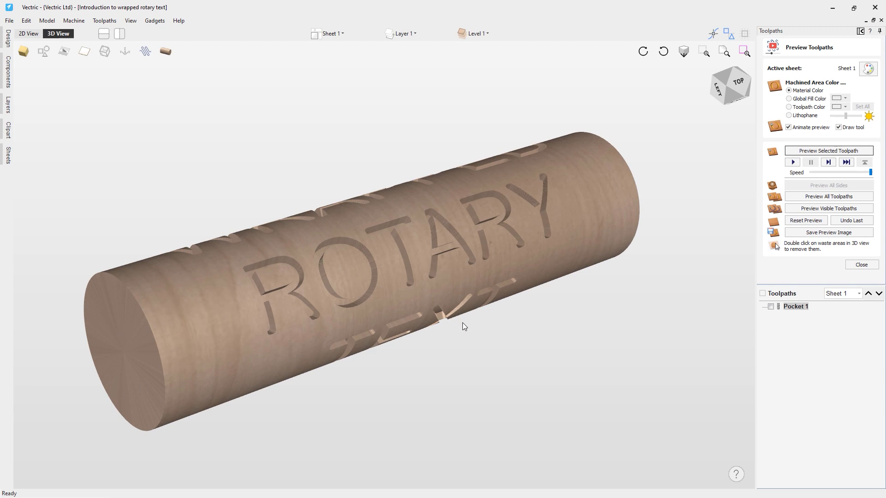
drag(427, 319, 393, 203)
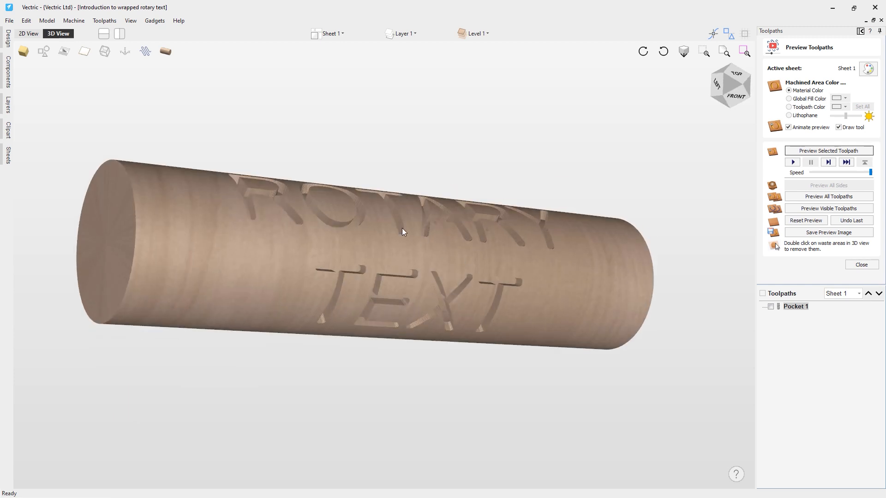
drag(412, 277, 524, 270)
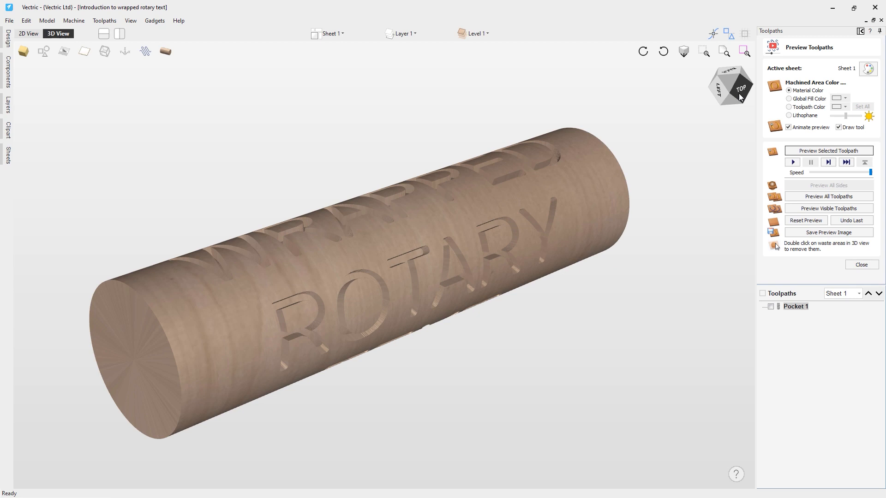
Examine the pocket preview in the standard top view and from other preset orientations, ending in the top view
click(738, 93)
click(740, 100)
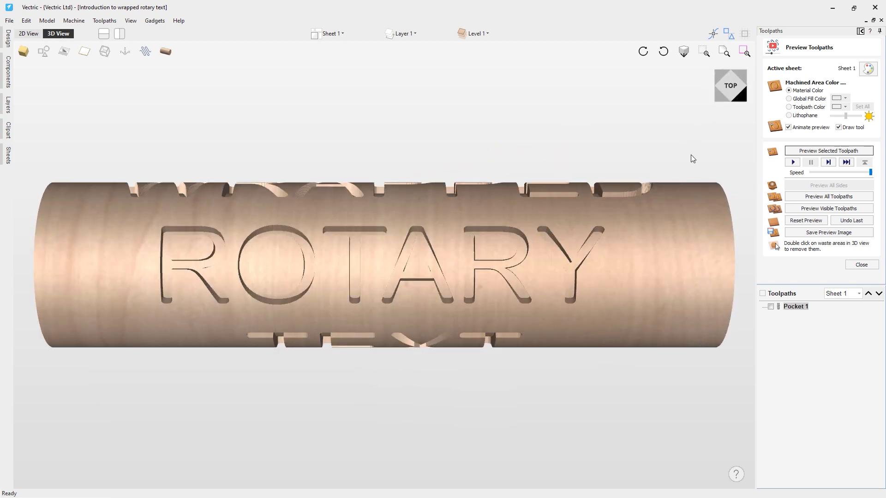
click(724, 91)
click(718, 73)
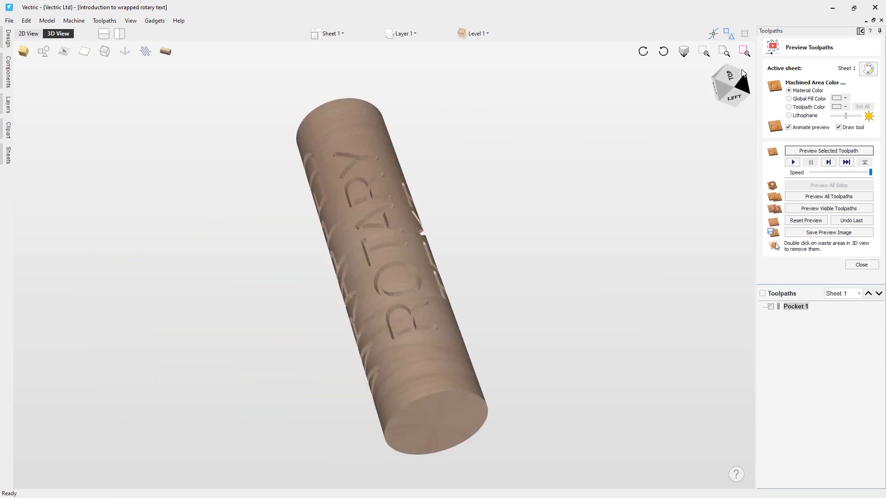
click(729, 78)
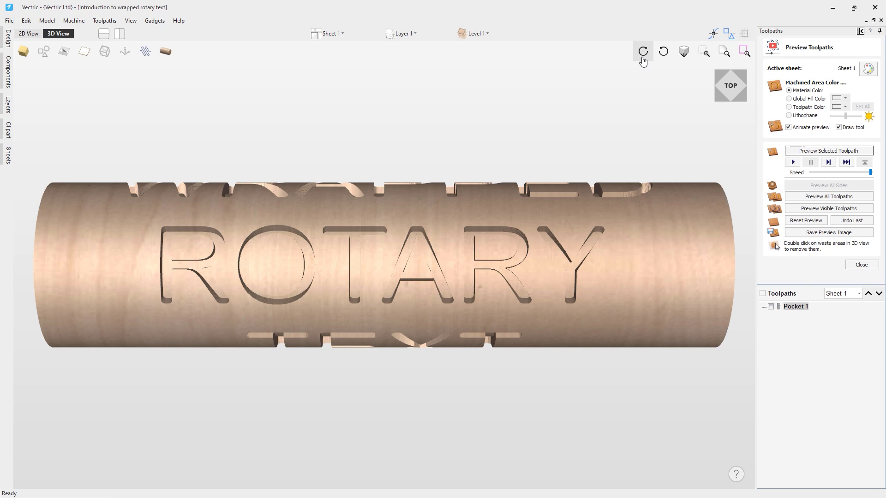
Turn the previewed cylinder in both directions to check the carved text around it, finishing in an angled view
click(662, 54)
click(645, 53)
click(645, 53)
click(663, 54)
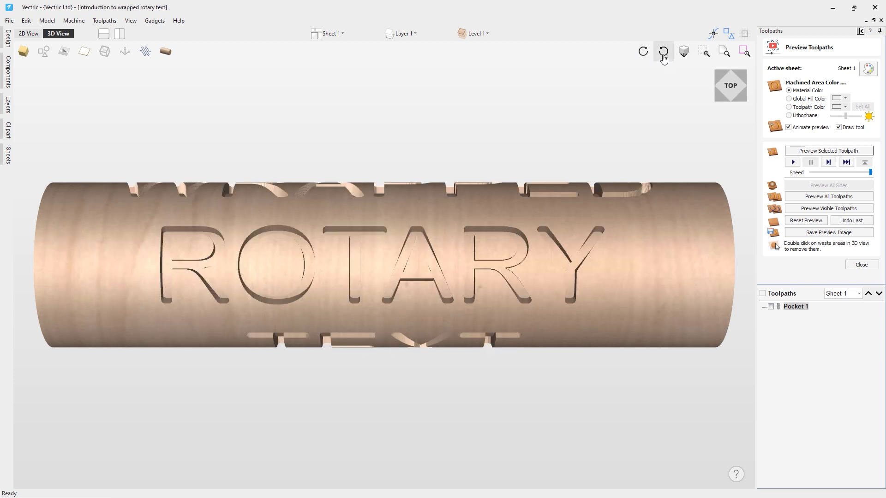
click(663, 54)
click(645, 53)
drag(651, 218, 430, 255)
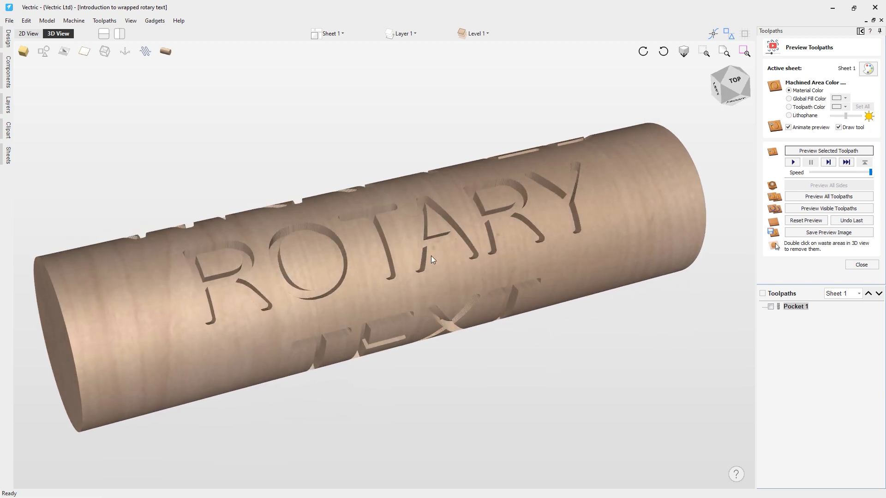
Reset the preview to the uncut cylinder and leave the toolpath preview
scroll(431, 255, down, 2)
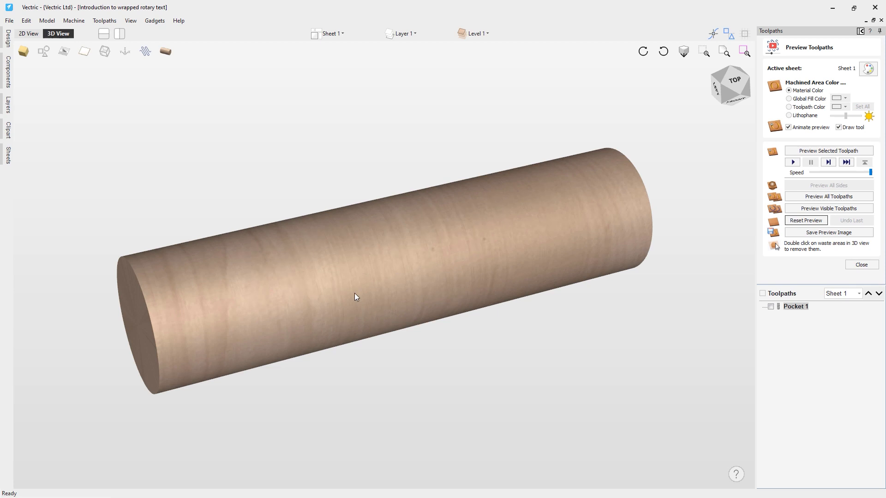
drag(364, 301, 316, 294)
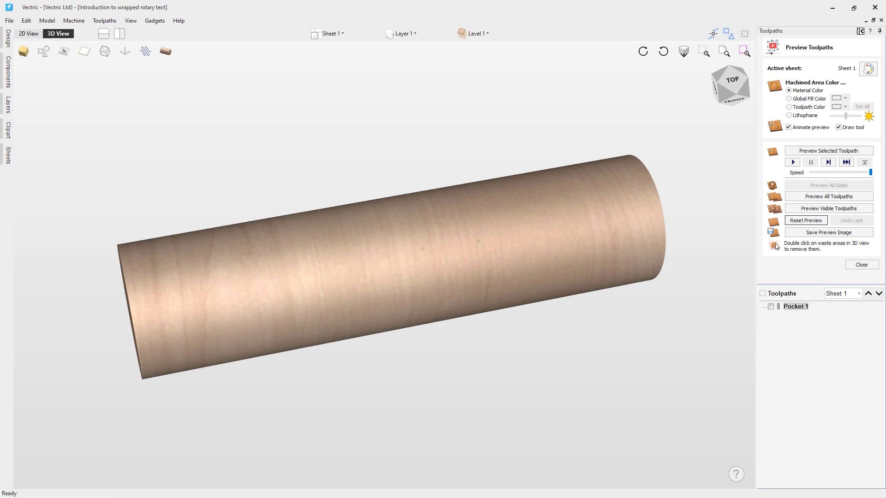
click(861, 264)
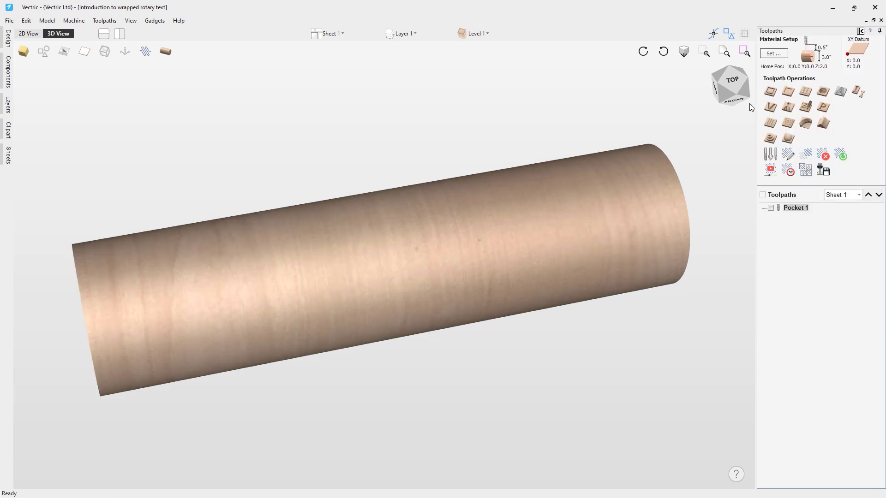
Start a V-Carve / Engraving toolpath with the text vectors shown on the flat material, keeping a start depth of 0.0 inches
click(770, 109)
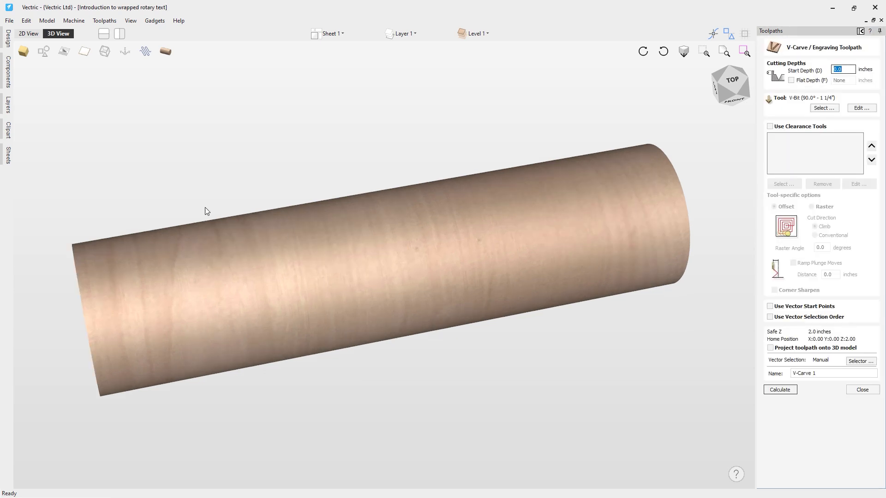
click(167, 58)
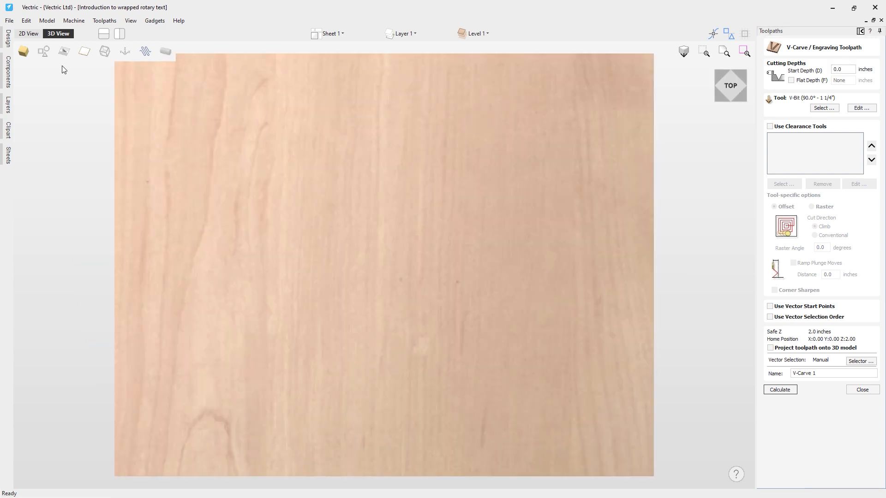
click(44, 51)
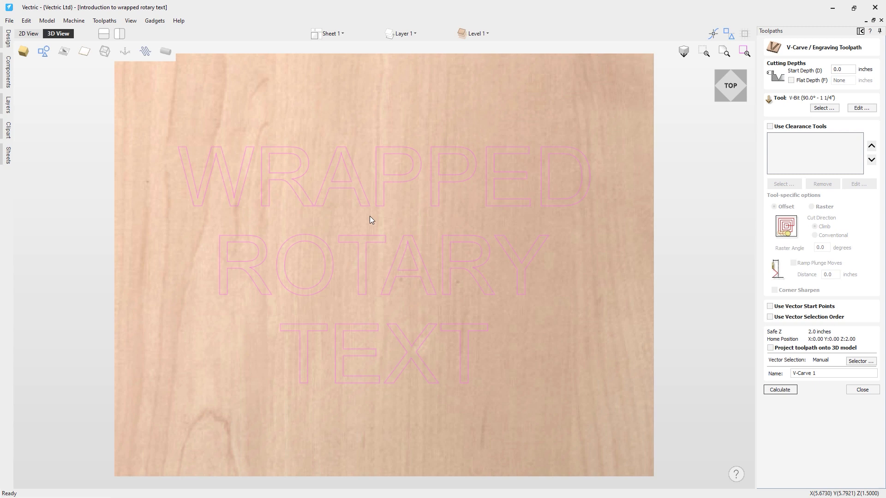
click(845, 68)
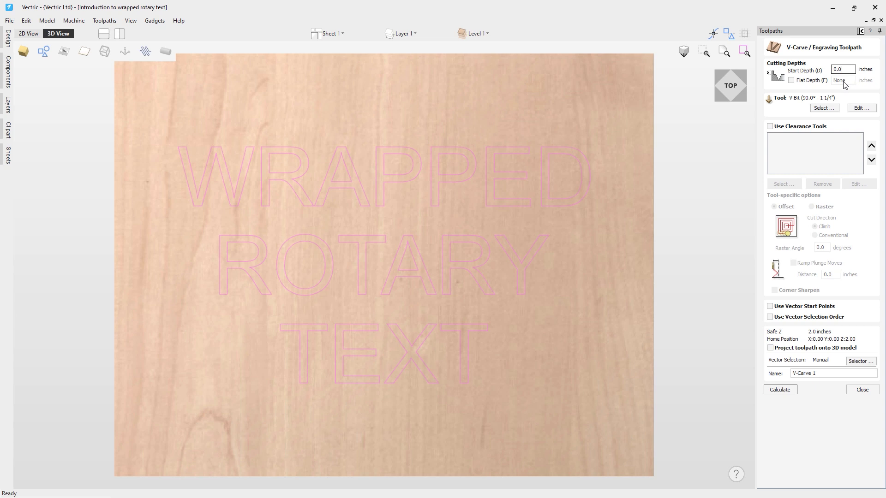
Examine the V-Bit (90.0° - 1 1/4") settings and the machine choices in the tool database, and leave it without selecting another tool
click(821, 110)
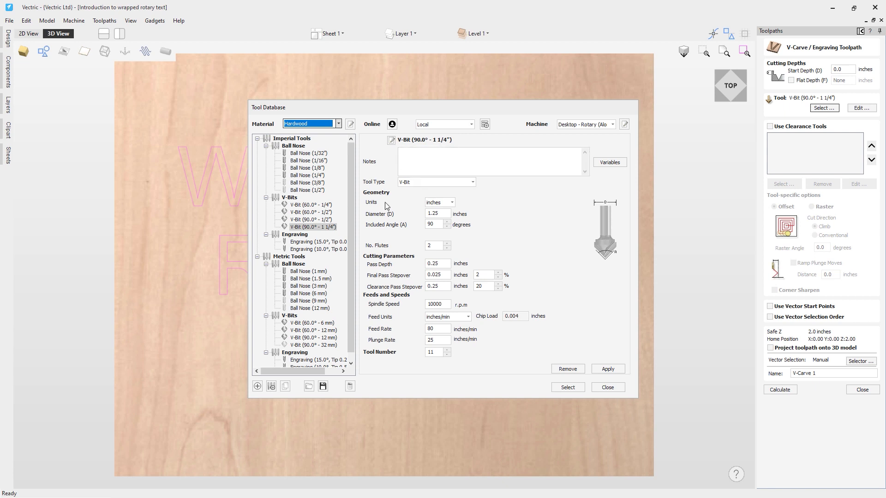
click(612, 125)
click(613, 126)
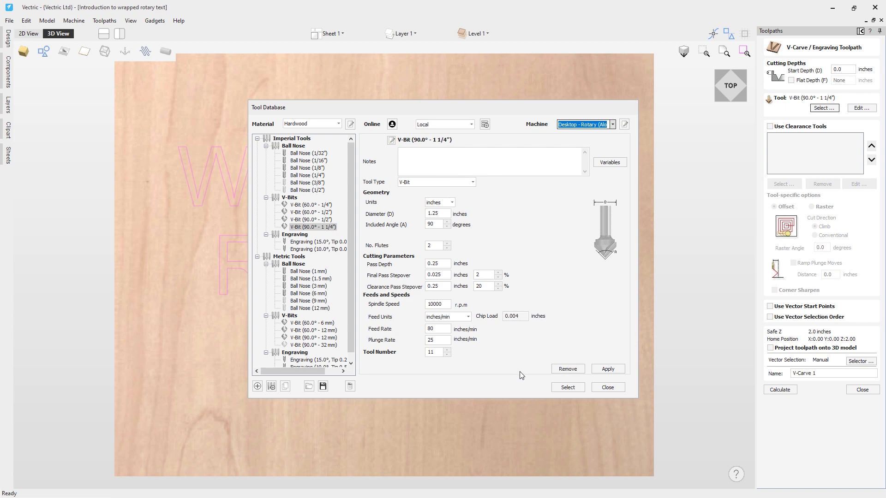
click(608, 389)
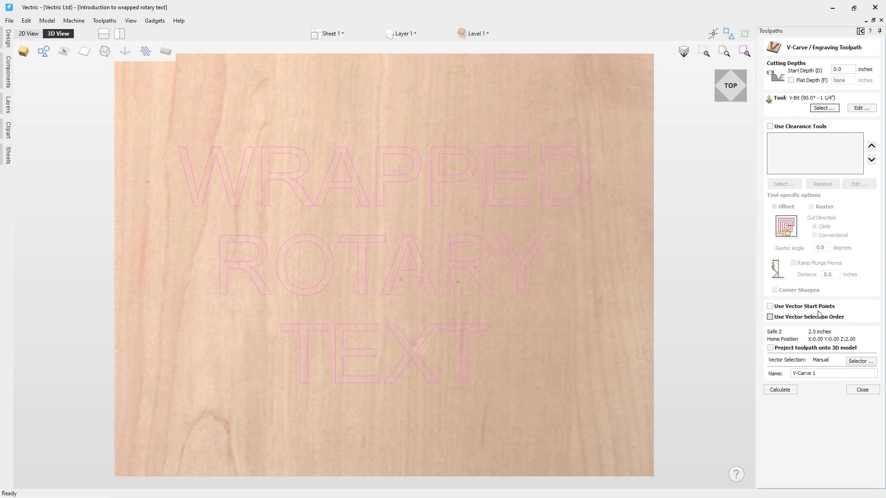
Calculate the V-Carve 1 toolpath and preview its cut on the wrapped cylinder, inspecting the carved text
click(780, 390)
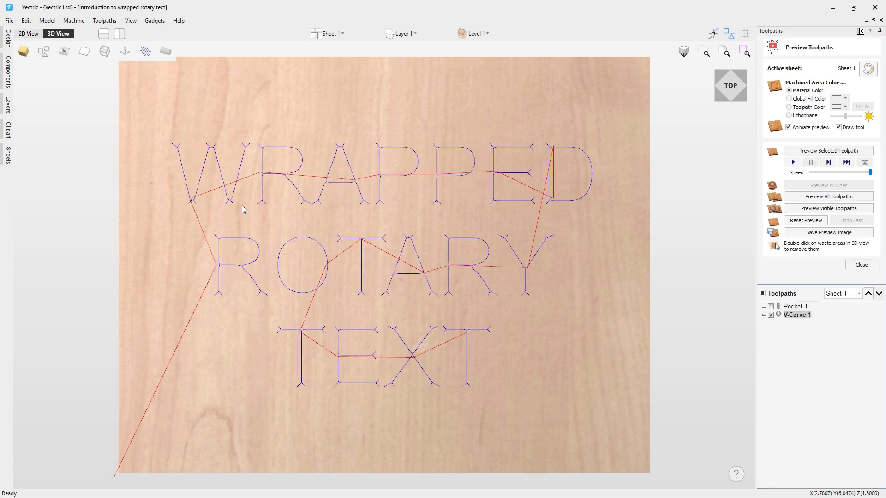
click(165, 51)
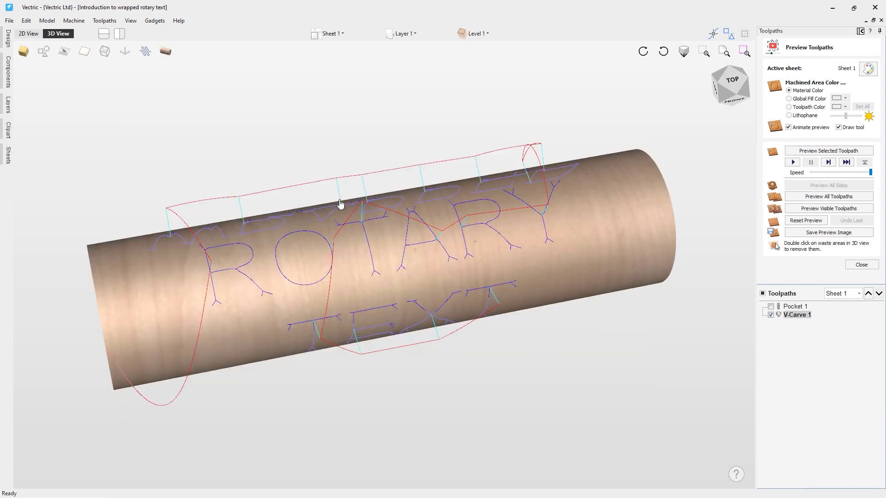
drag(510, 242, 549, 228)
drag(425, 236, 582, 228)
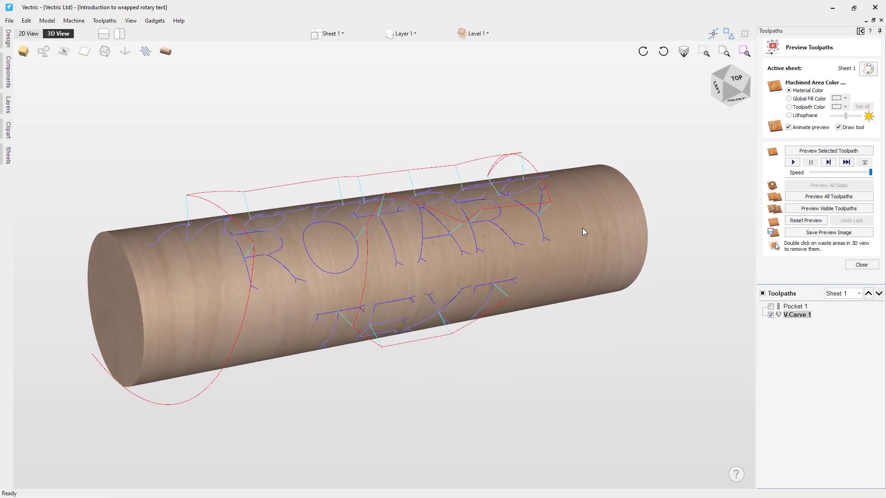
click(821, 152)
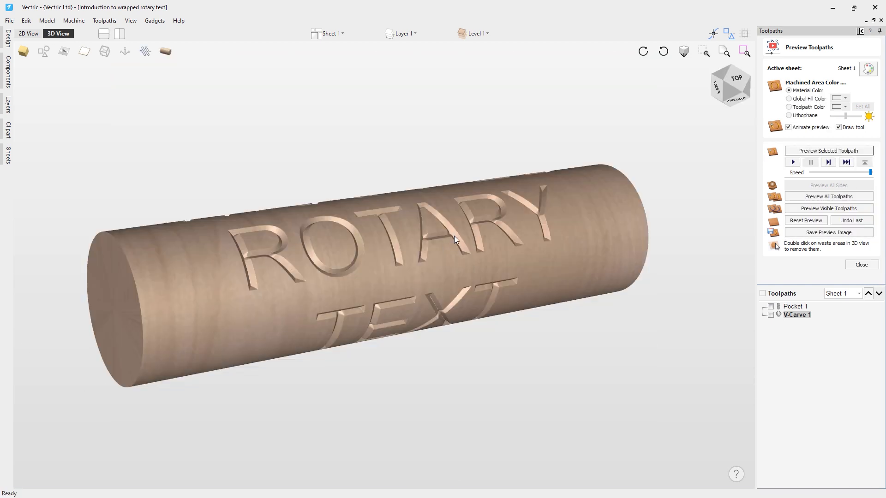
drag(452, 242, 388, 166)
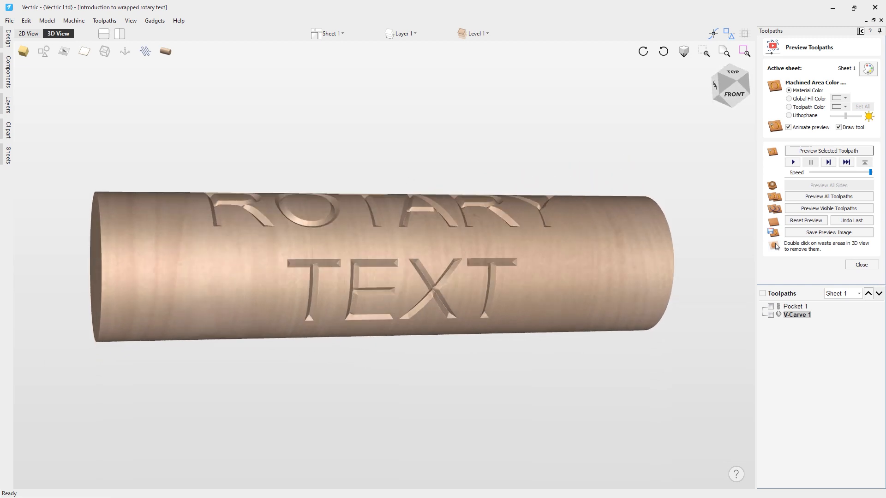
Delete the Pocket 1 toolpath, keeping V-Carve 1, and leave the toolpath preview
click(793, 307)
right_click(792, 308)
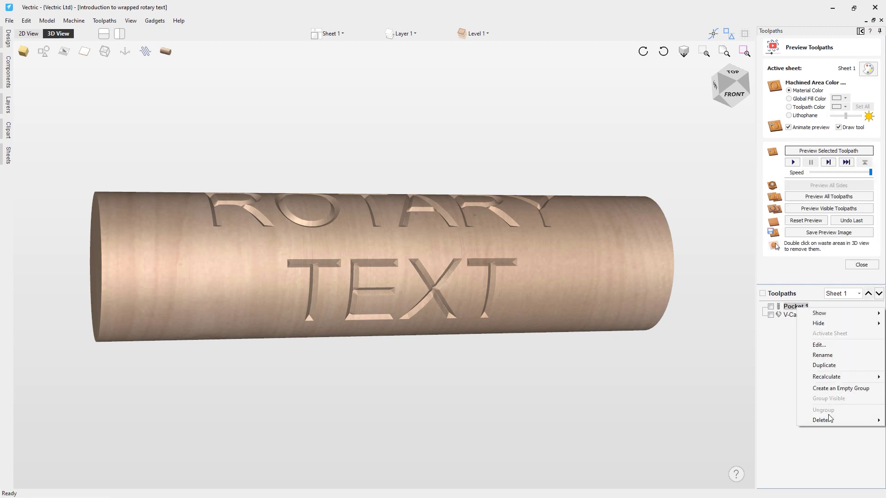
mouse_move(828, 420)
click(787, 422)
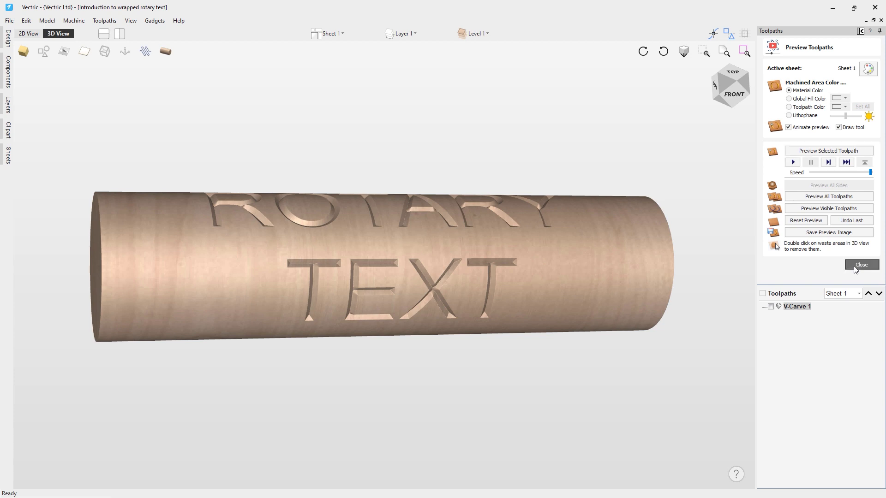
click(859, 265)
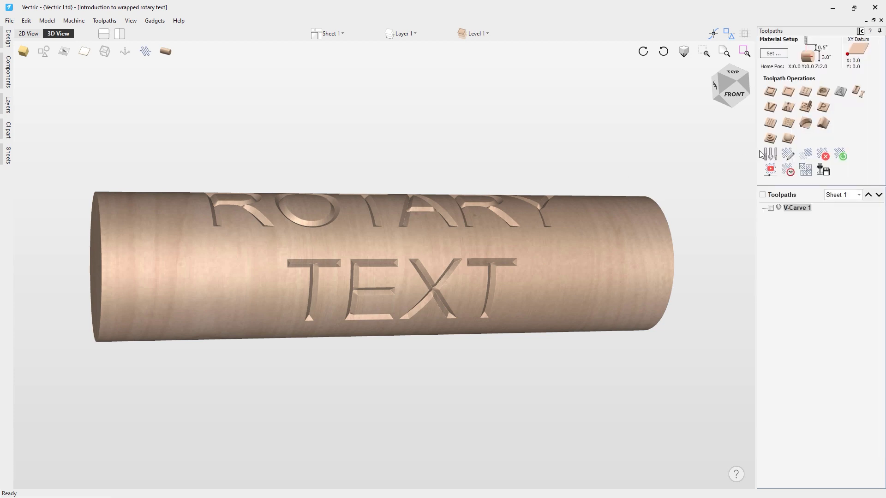
Open the toolpath saving options and check the available machines and the post processor selection without changing them
click(823, 172)
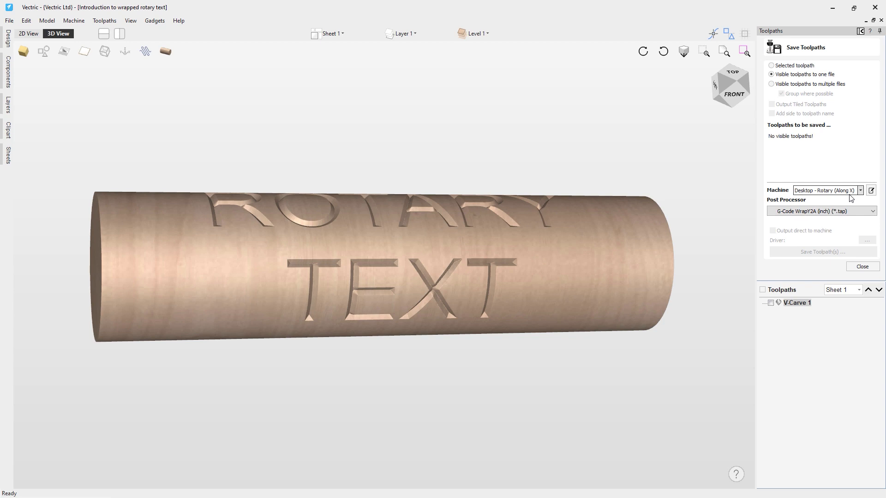
click(860, 191)
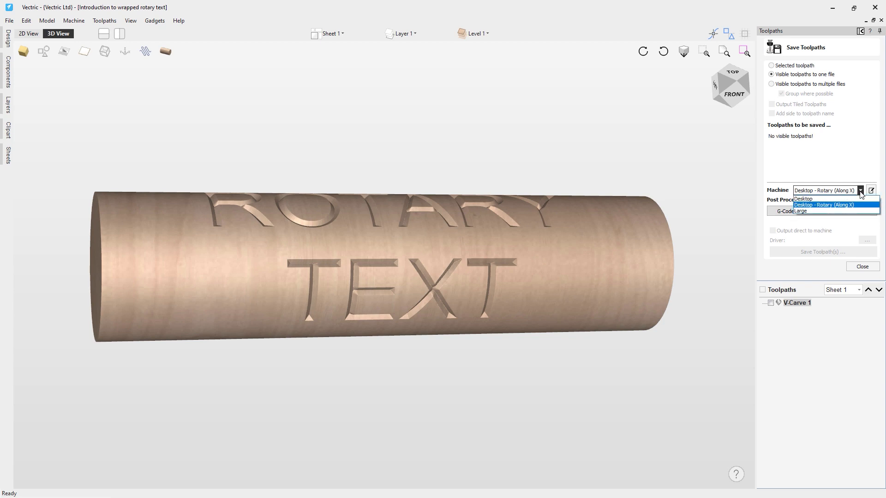
click(860, 191)
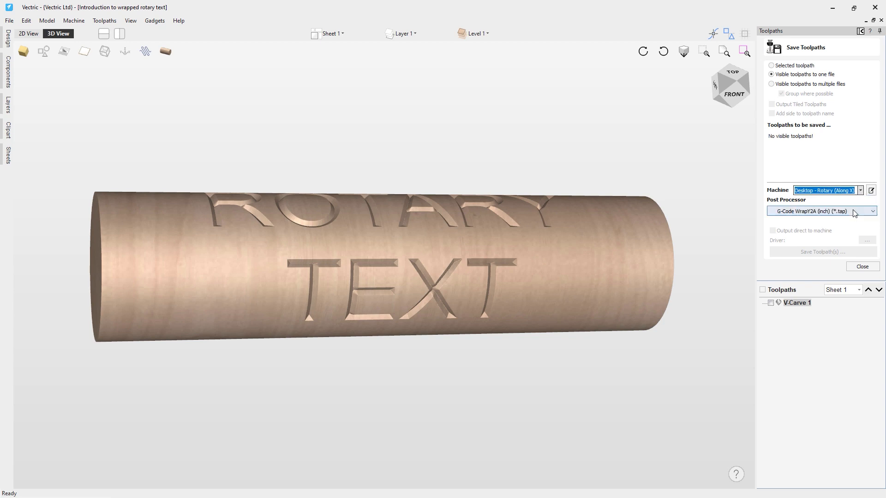
click(853, 211)
click(853, 211)
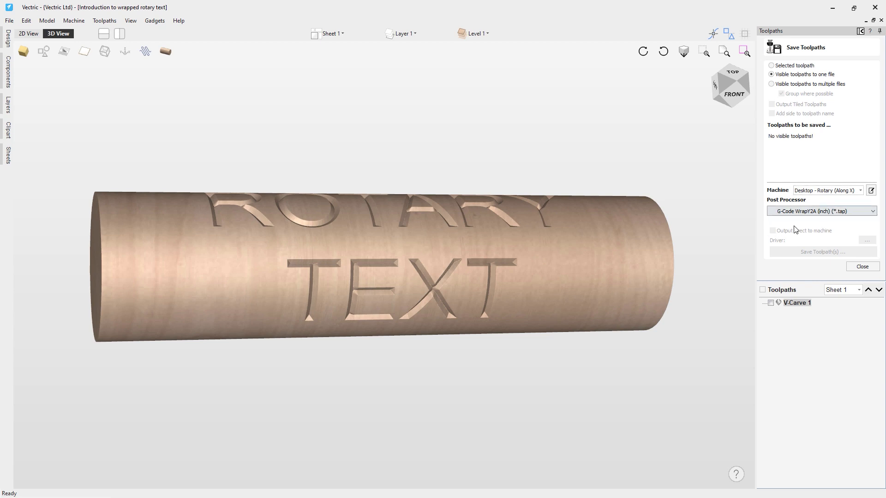
Save only the selected V-Carve 1 toolpath as Wrapped Text in G-Code WrapY2A (inch) (*.tap) format, and leave the toolpath saving options
click(794, 66)
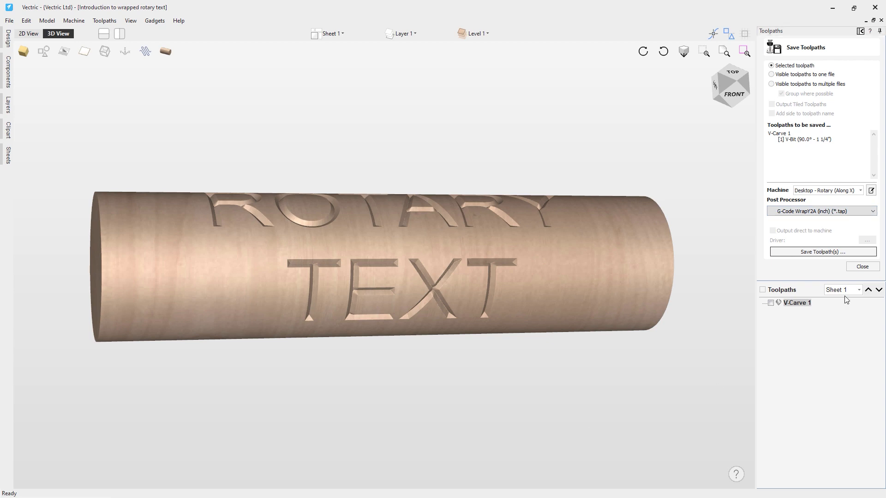
click(828, 251)
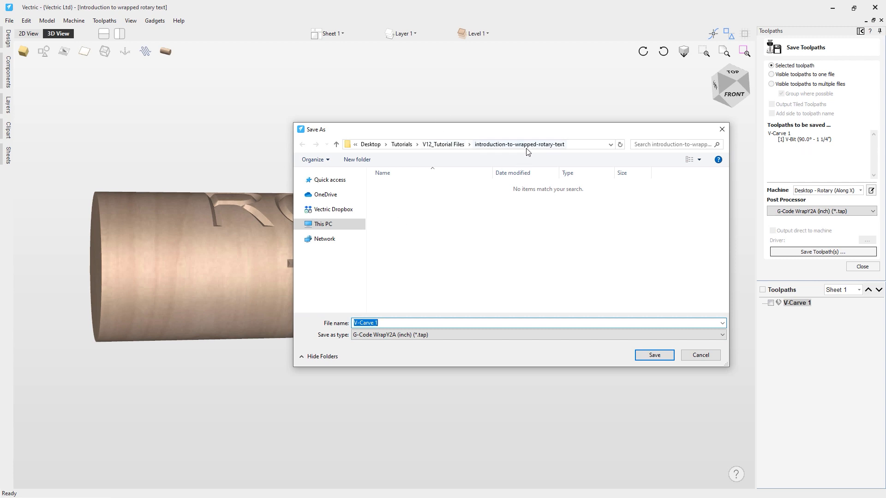
text(Wrapped Text)
click(654, 354)
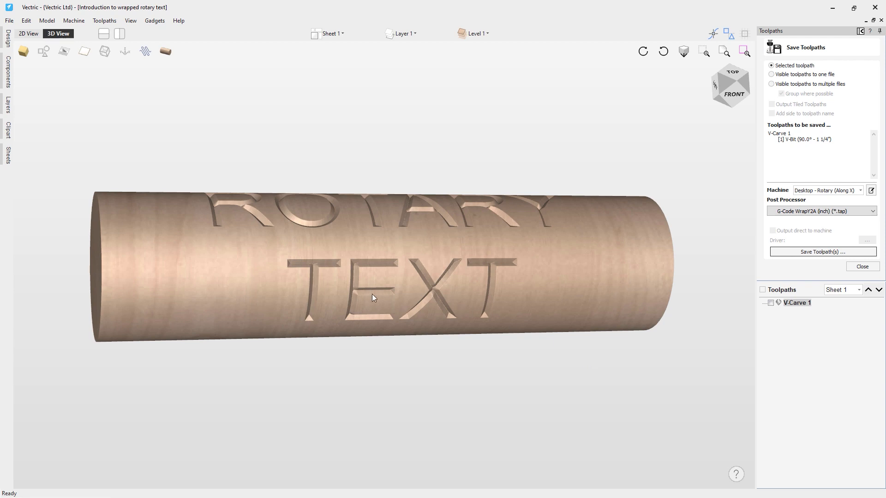
drag(311, 331, 461, 350)
click(862, 267)
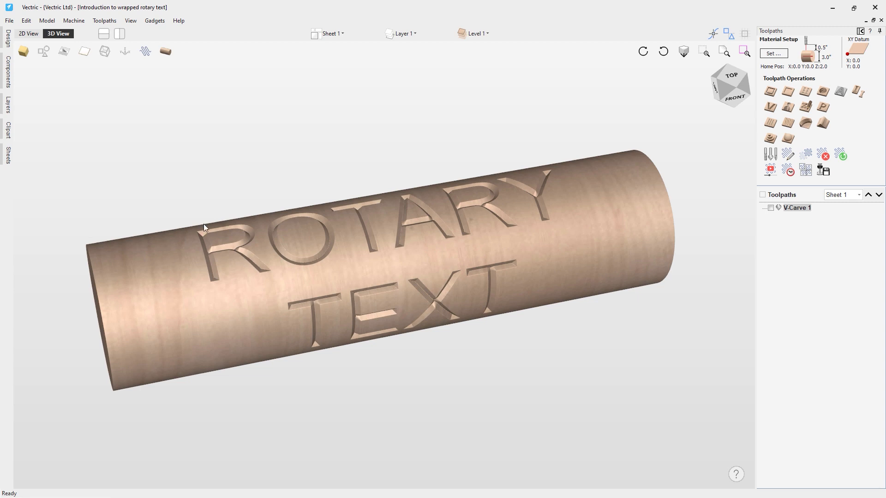
Save the job as a VCarve file named Introduction to wrapped rotary text in the introduction-to-wrapped-rotary-text folder
click(10, 20)
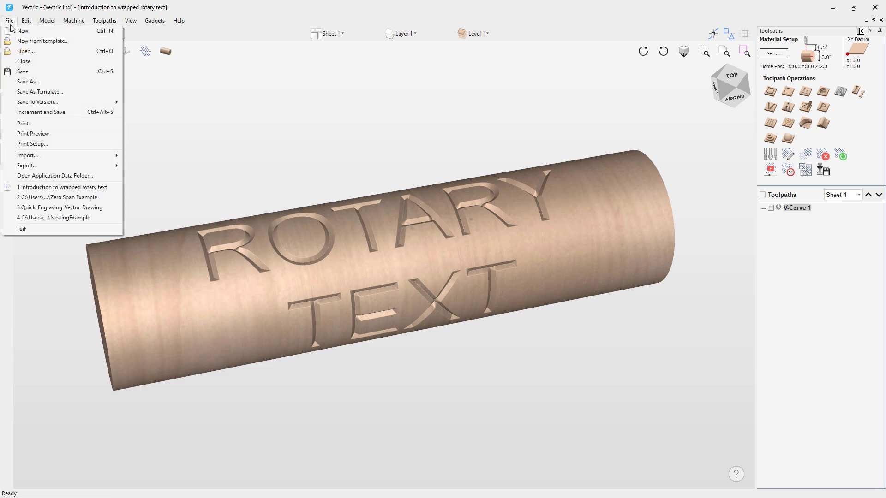
click(46, 82)
click(437, 322)
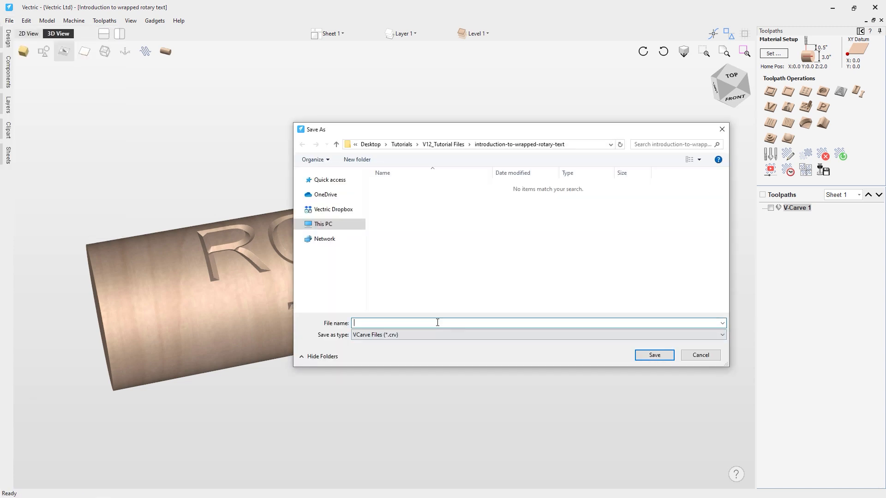
text(Inrod)
key(BackSpace)
key(BackSpace)
text(odcu)
key(BackSpace)
key(BackSpace)
key(BackSpace)
text(duction to wrapped rotary text)
click(654, 355)
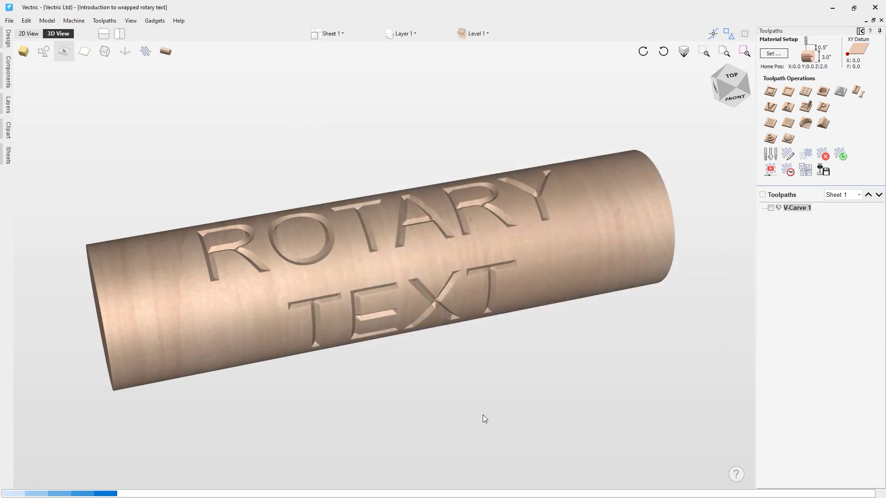